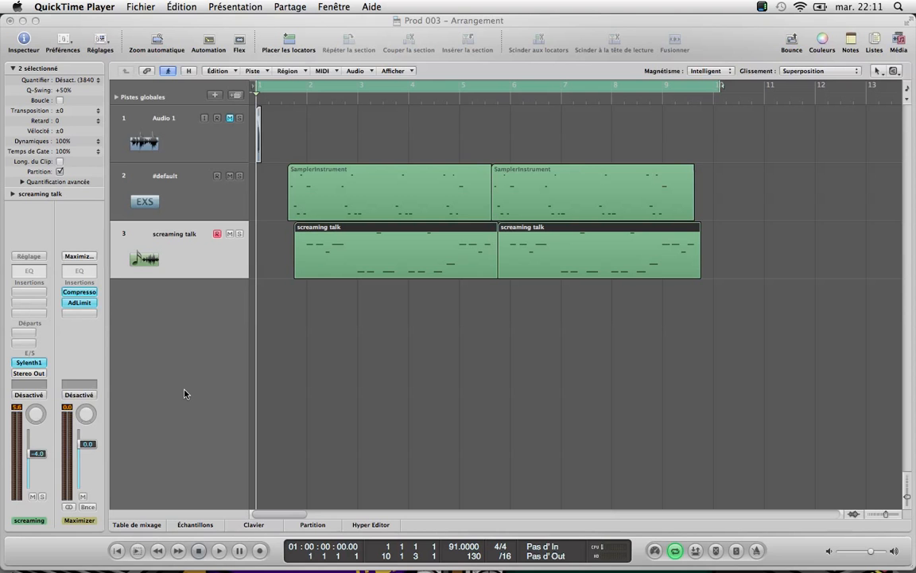
Step: Switch to Logic Pro, hide the inspector and show the mixer below the arrangement
click(333, 434)
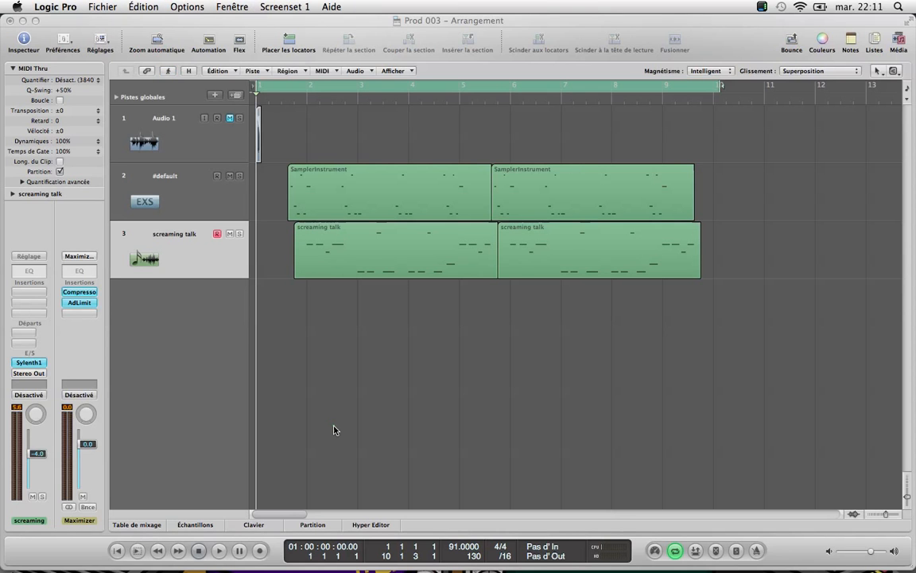
key(i)
key(x)
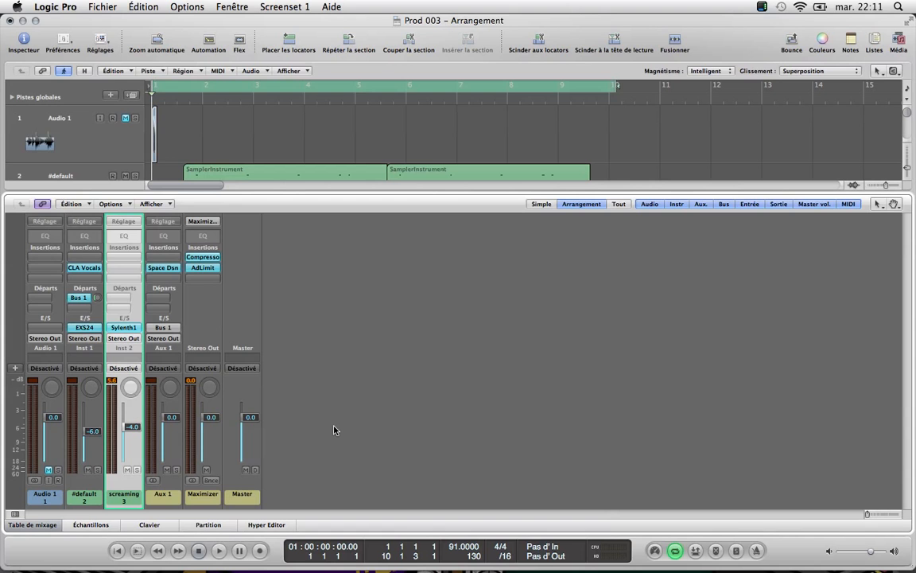
key(i)
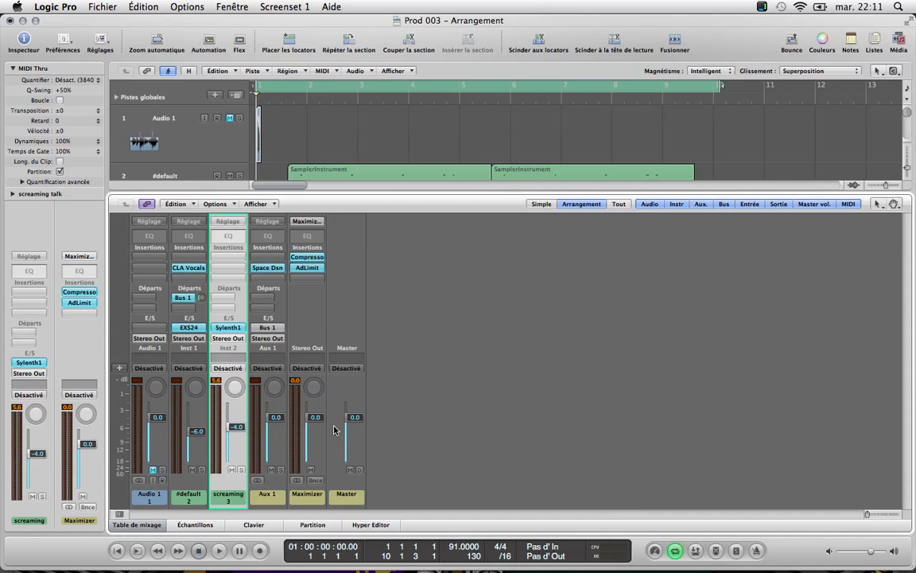
key(i)
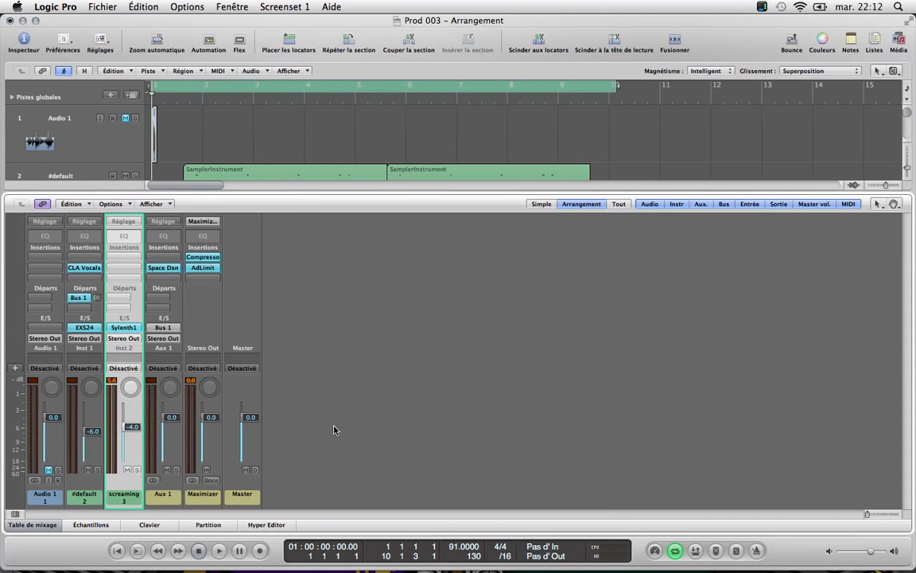
Step: Close the mixer and toggle the track automation view on and off
key(x)
key(x)
key(x)
key(a)
key(a)
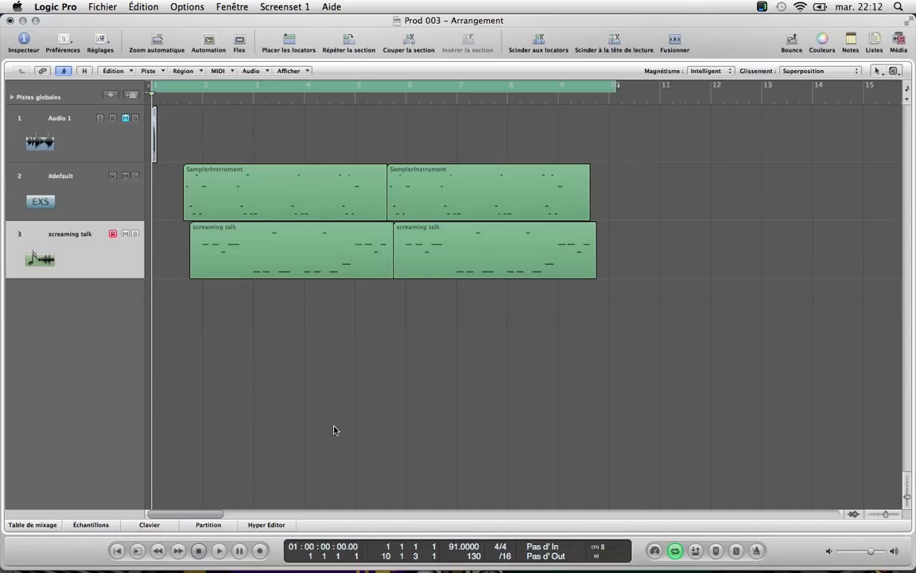
Step: Turn off cycle mode and briefly show the audio bin beside the arrangement
key(c)
key(c)
key(c)
key(b)
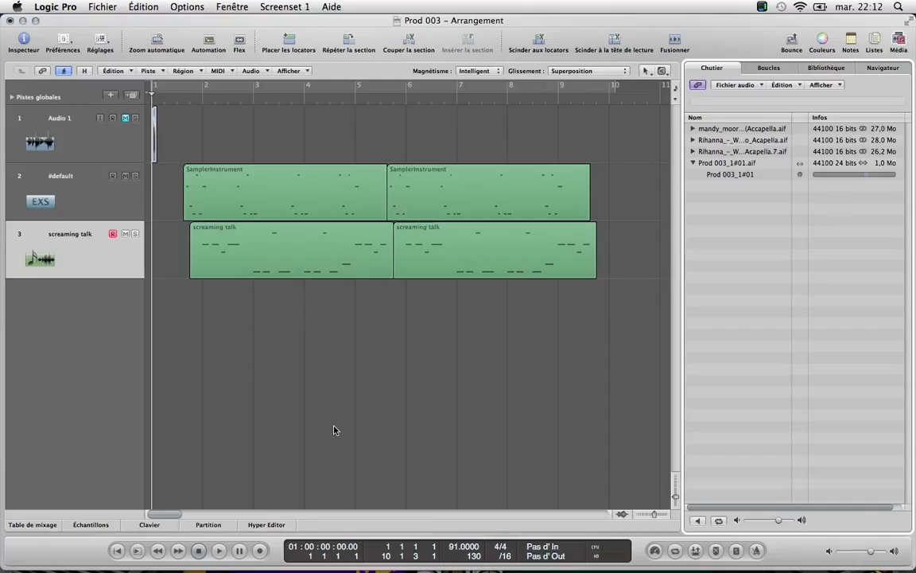
key(b)
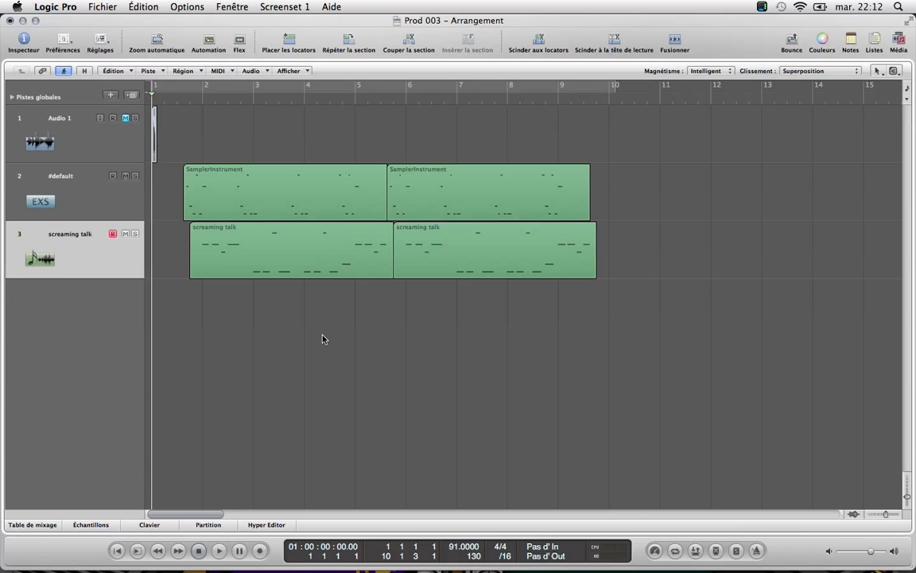
Step: Show the mixer and open the bounce settings for the Maximizer stereo output channel
key(x)
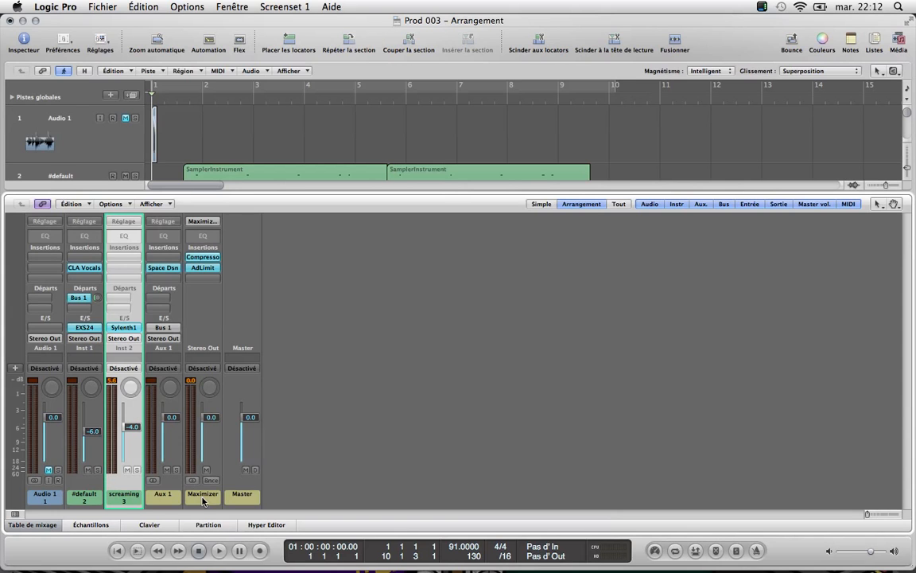
click(189, 453)
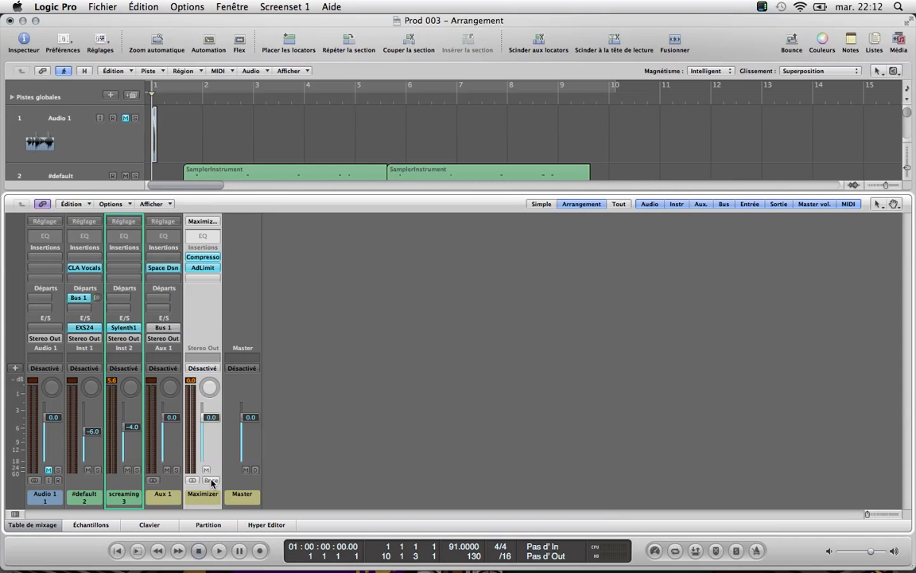
click(211, 482)
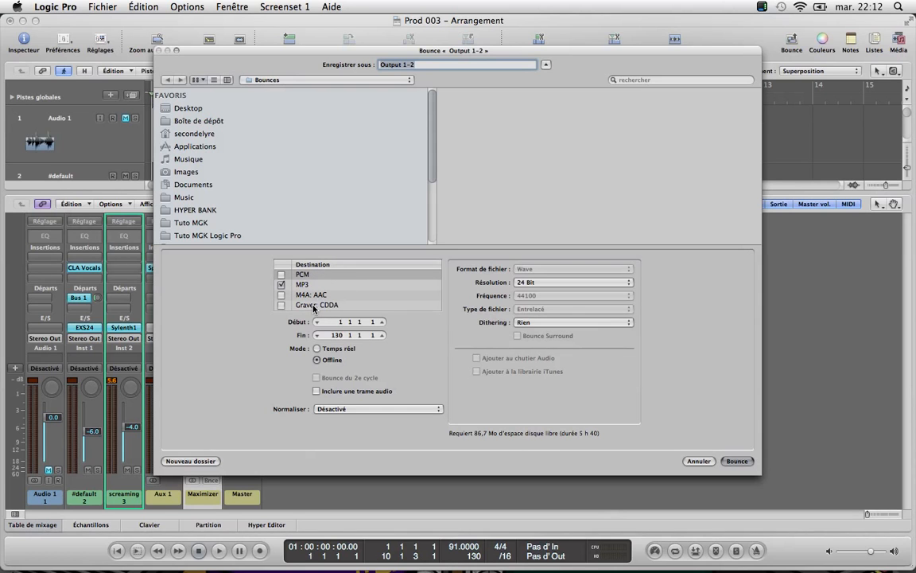
Step: Make PCM the only bounce destination by enabling it and disabling MP3, keeping the Wave file format
click(282, 275)
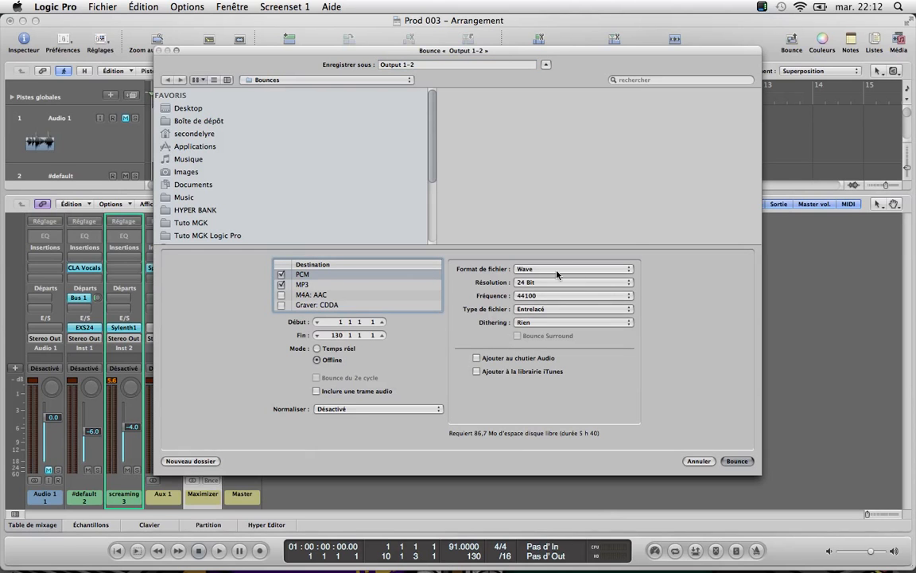
click(542, 269)
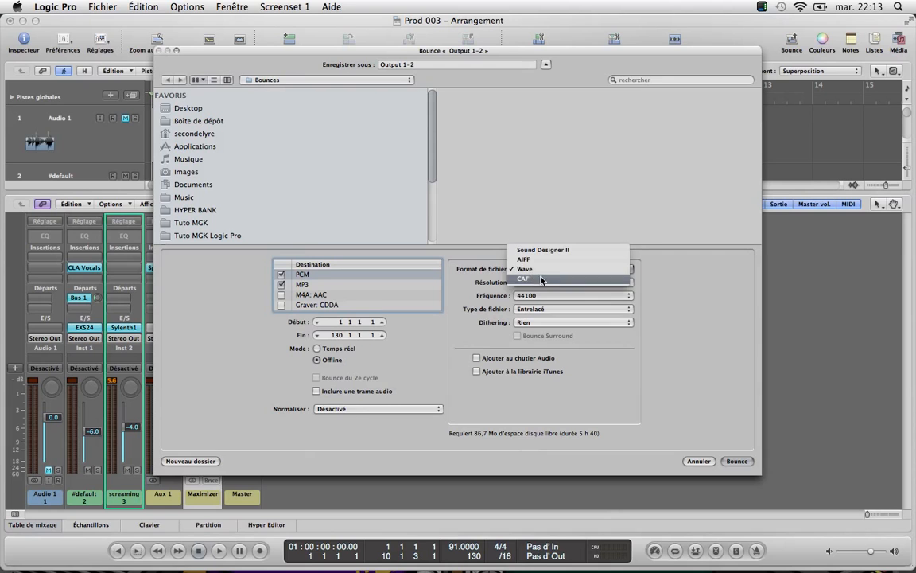
click(279, 276)
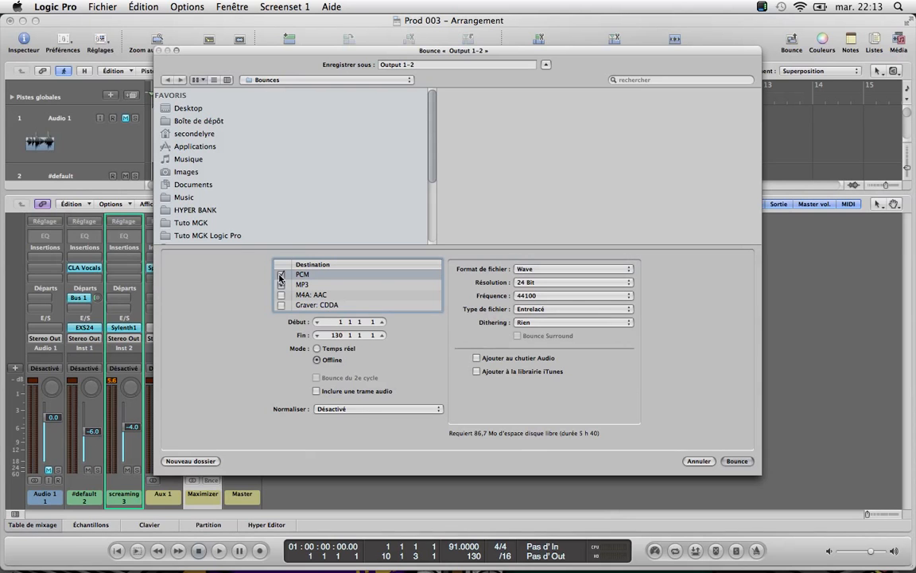
click(281, 295)
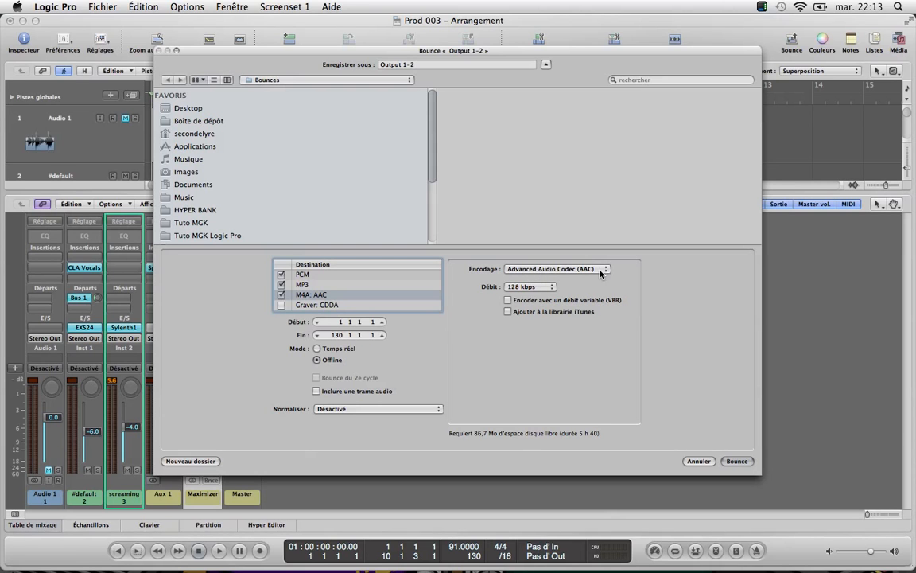
click(280, 295)
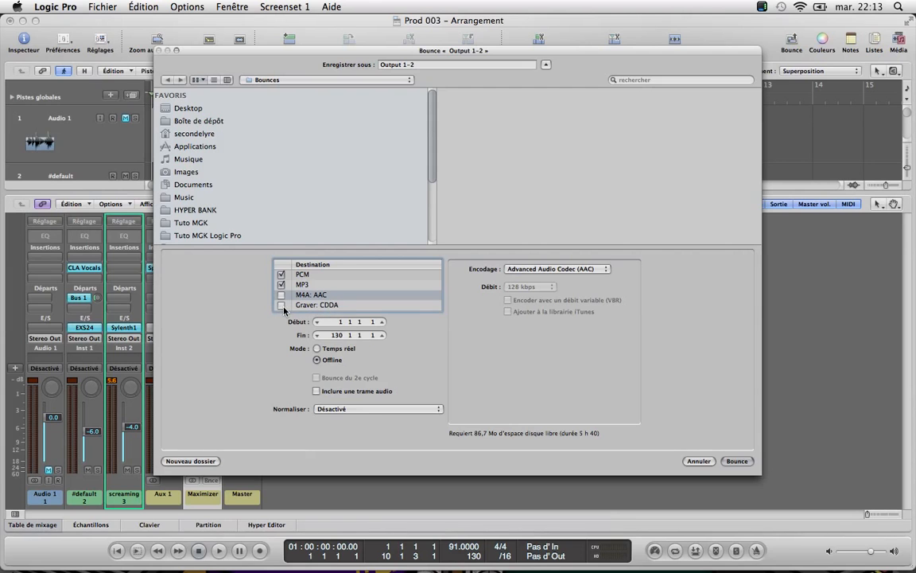
click(281, 284)
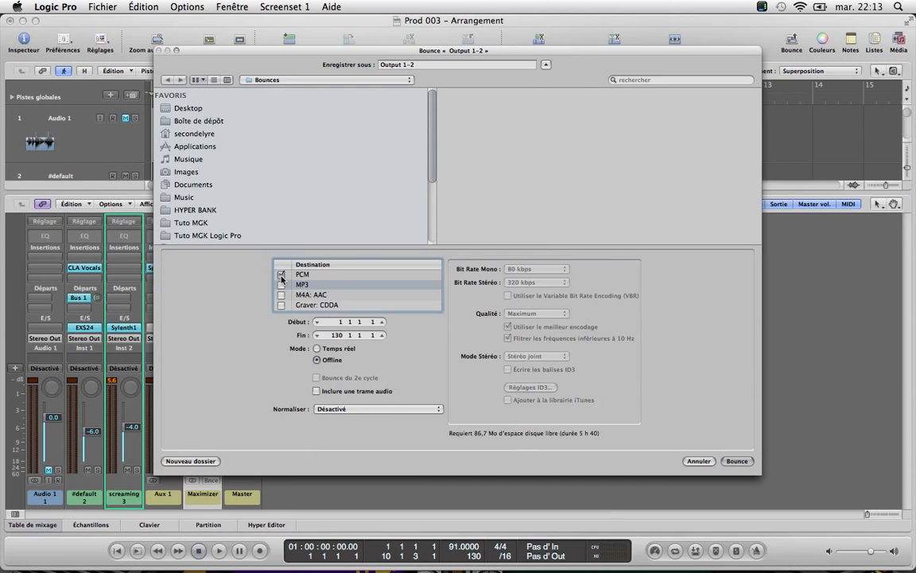
click(307, 275)
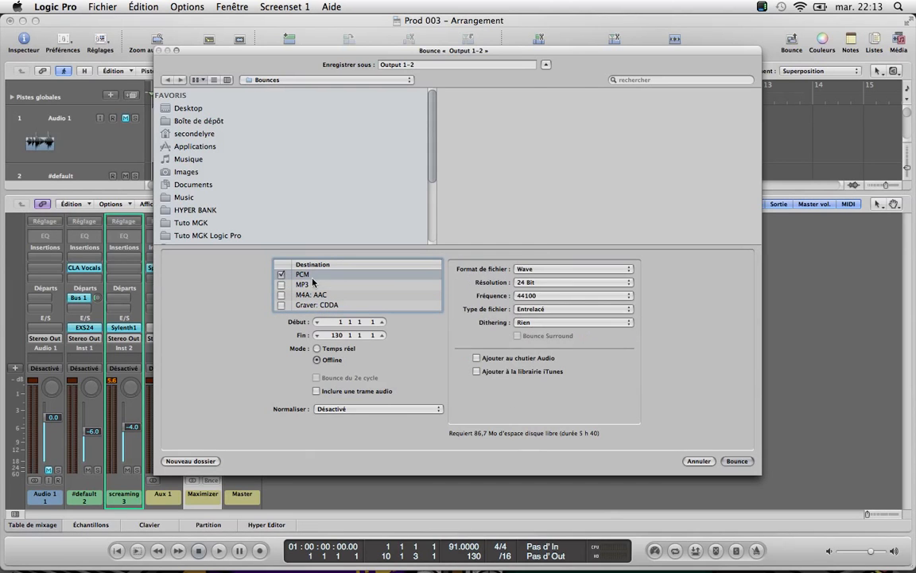
Step: Set the PCM bounce to 24 Bit resolution, a 44100 sample rate and the Entrelacé (interleaved) file type
click(529, 283)
click(530, 284)
click(533, 299)
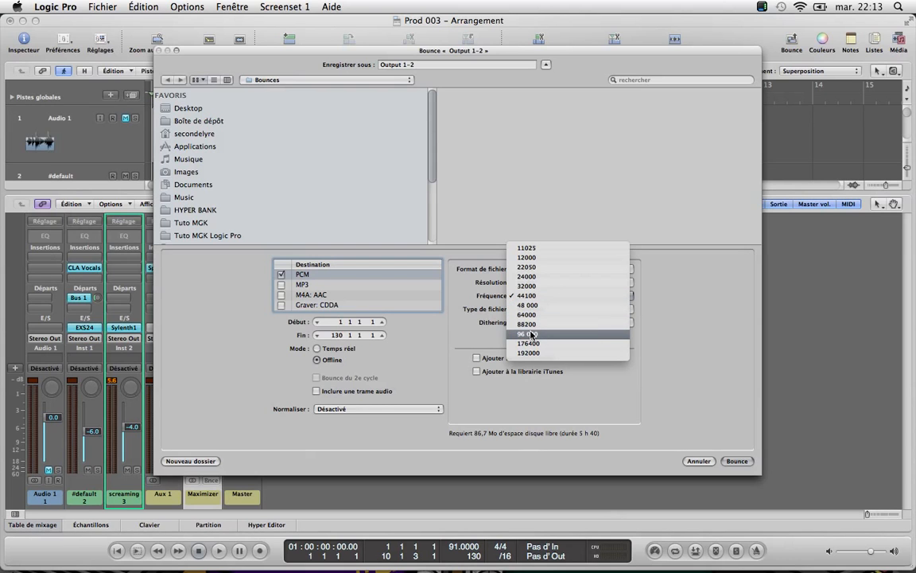
click(528, 295)
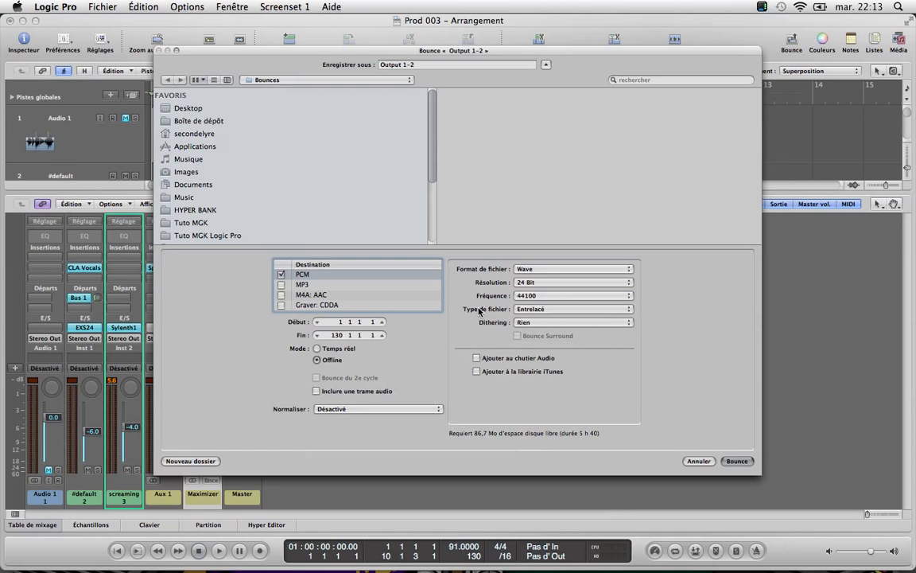
click(531, 310)
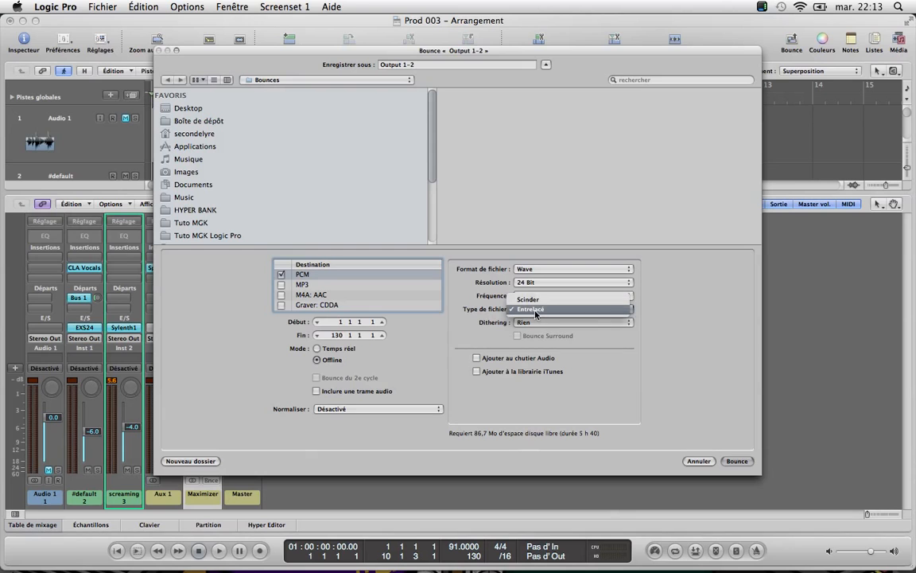
click(536, 309)
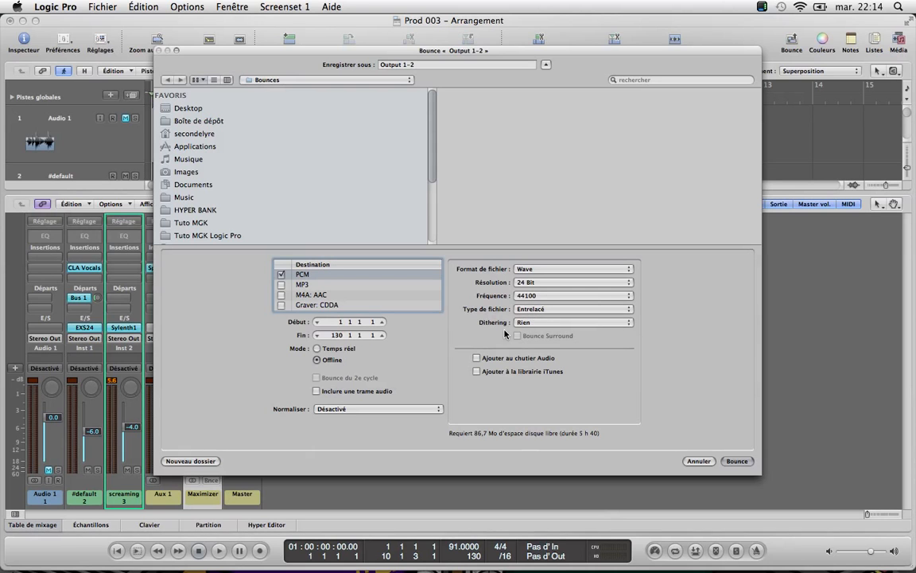
Step: Examine the dithering and normalisation choices for the bounce, keeping dithering on Rien and normalisation on Désactivé
click(523, 322)
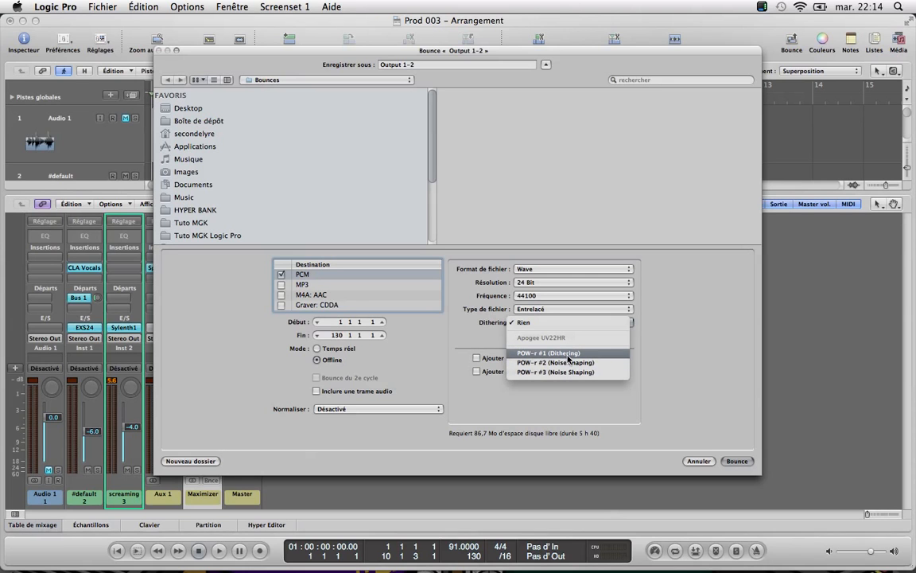
click(674, 338)
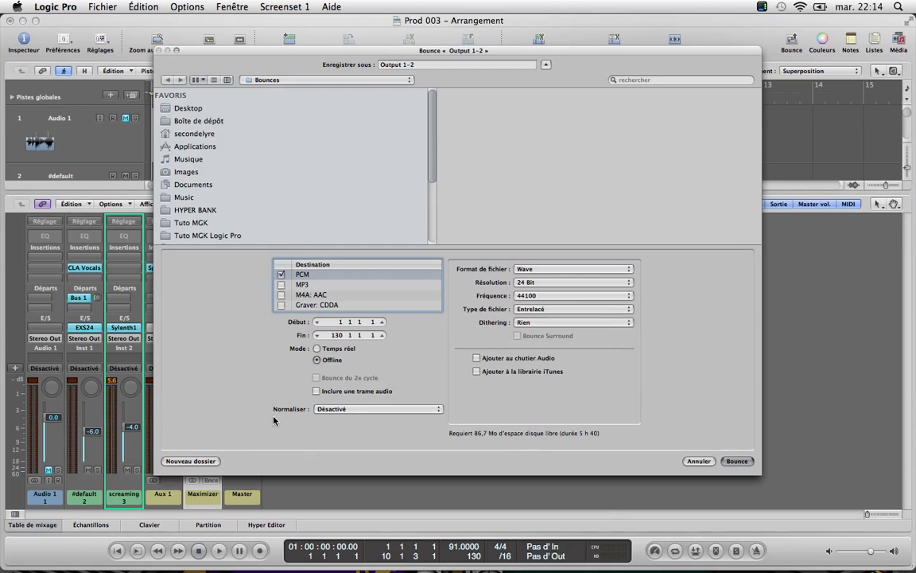
click(343, 409)
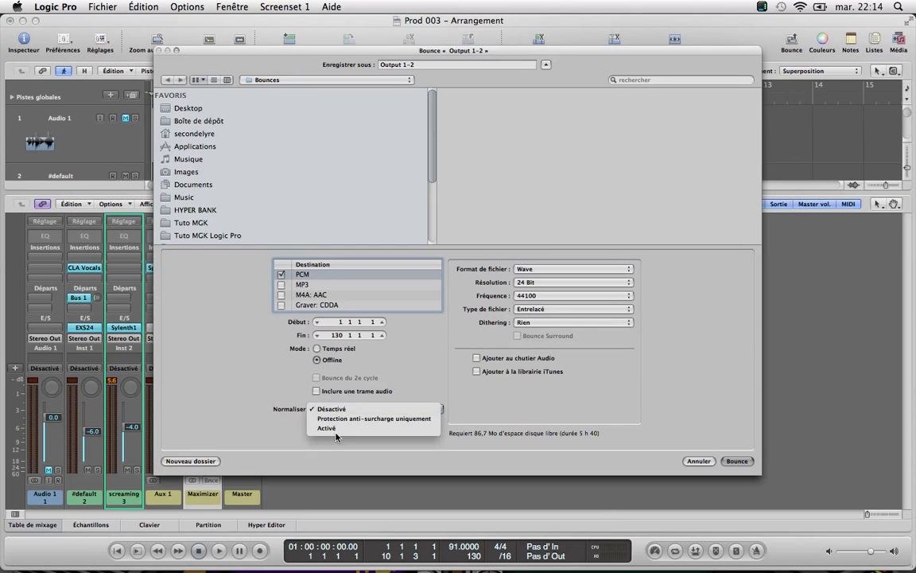
click(436, 392)
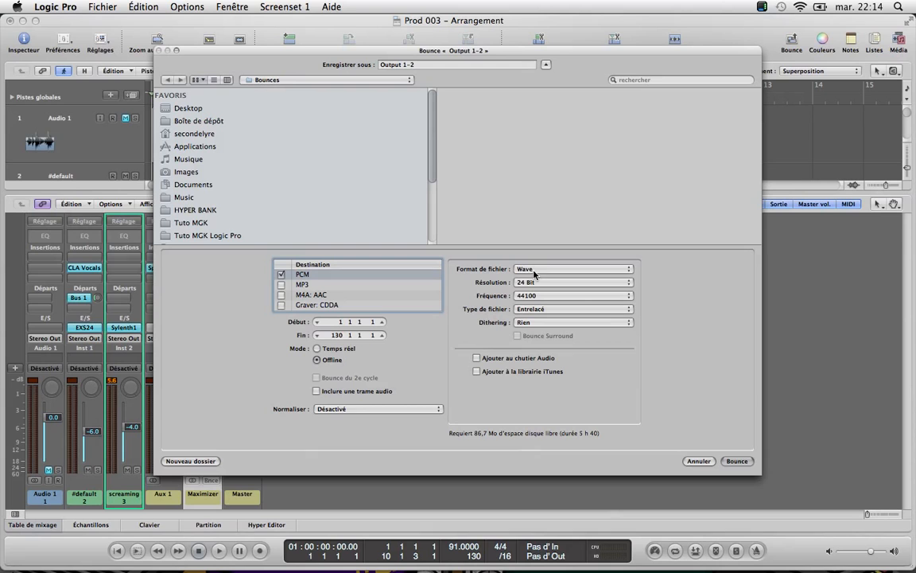
click(527, 325)
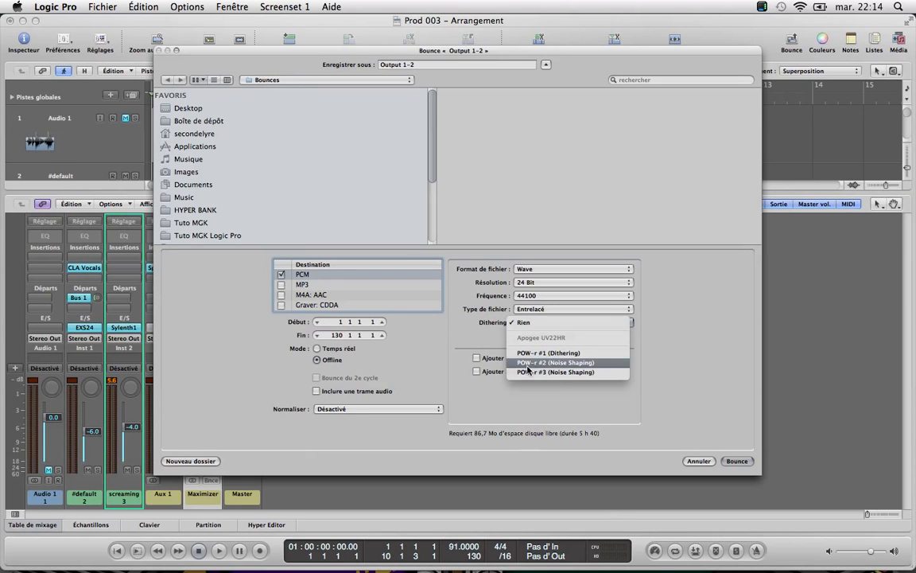
click(530, 328)
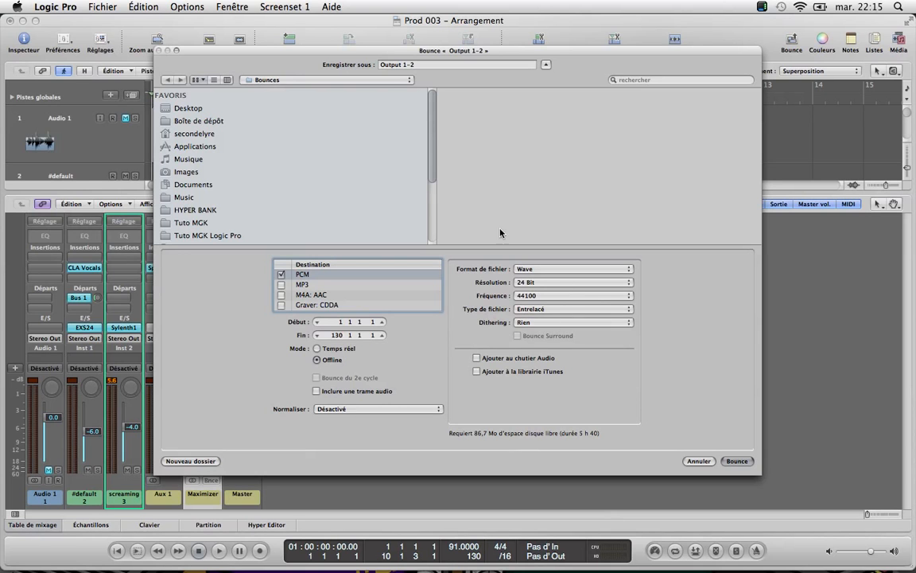
Step: Switch the bounce destination from PCM to MP3 and view the available stereo bit rates, keeping 320 kbps
click(280, 275)
click(281, 285)
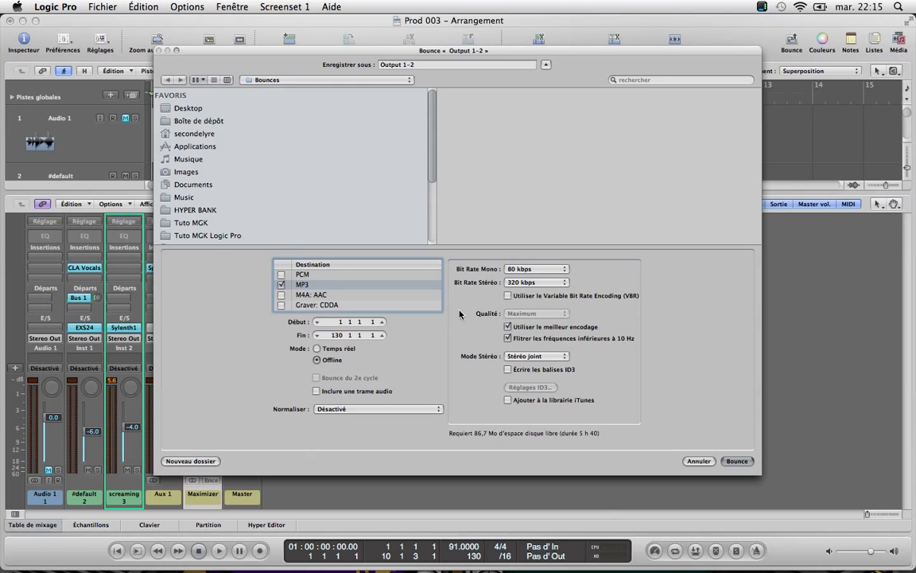
click(527, 283)
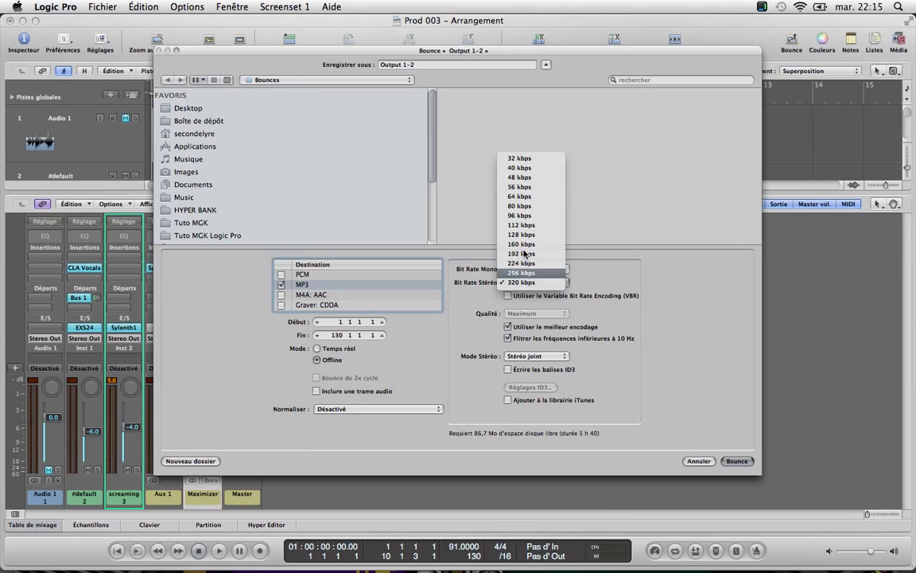
click(480, 323)
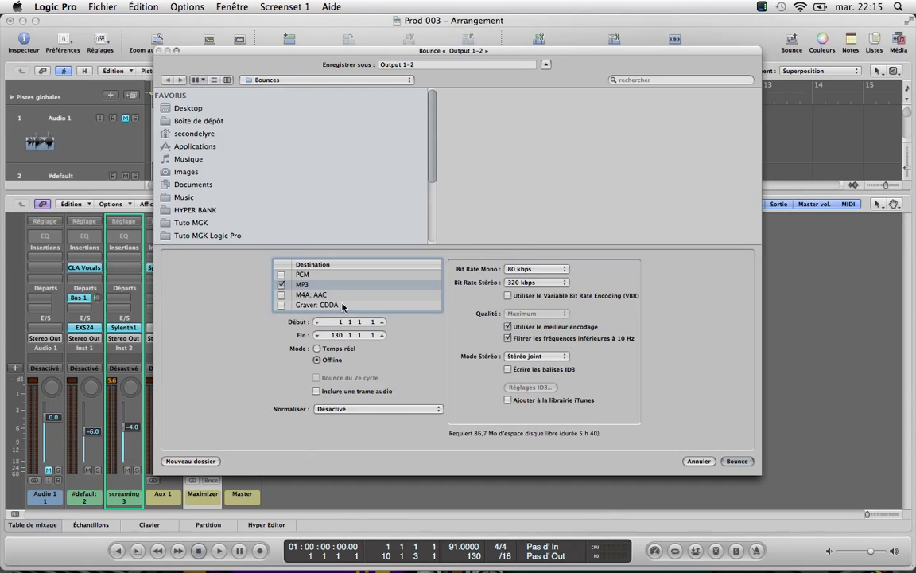
Step: Try to enable CD burning as a bounce destination and check its burn modes, keeping CDDA
click(281, 305)
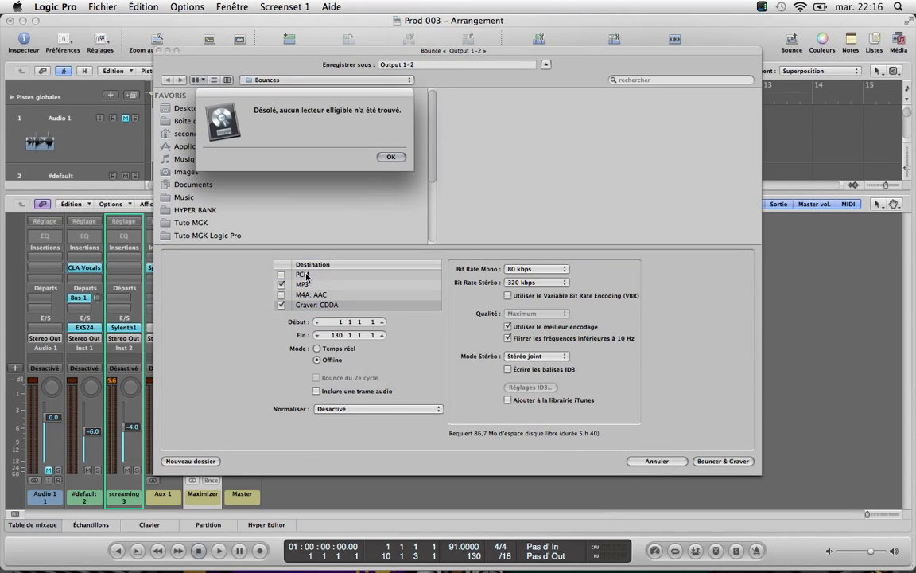
click(387, 157)
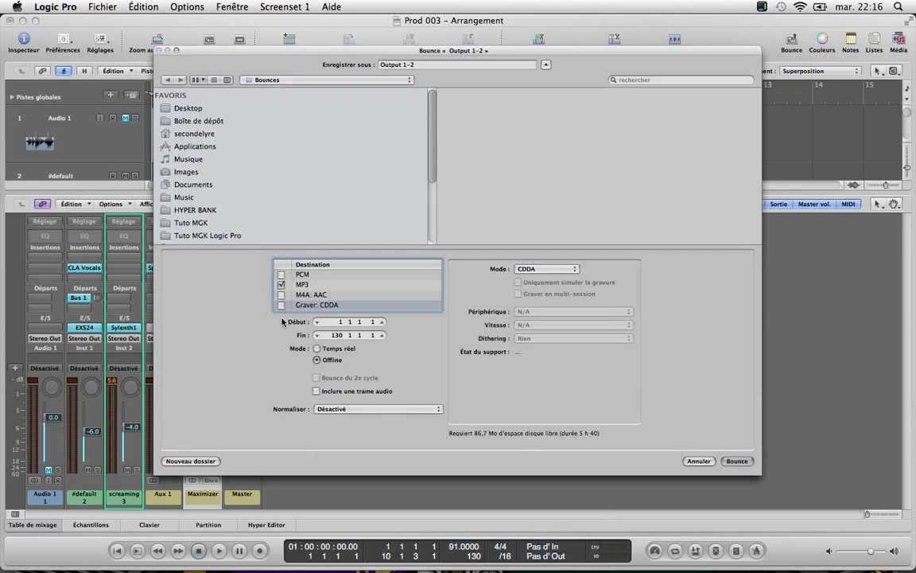
click(529, 268)
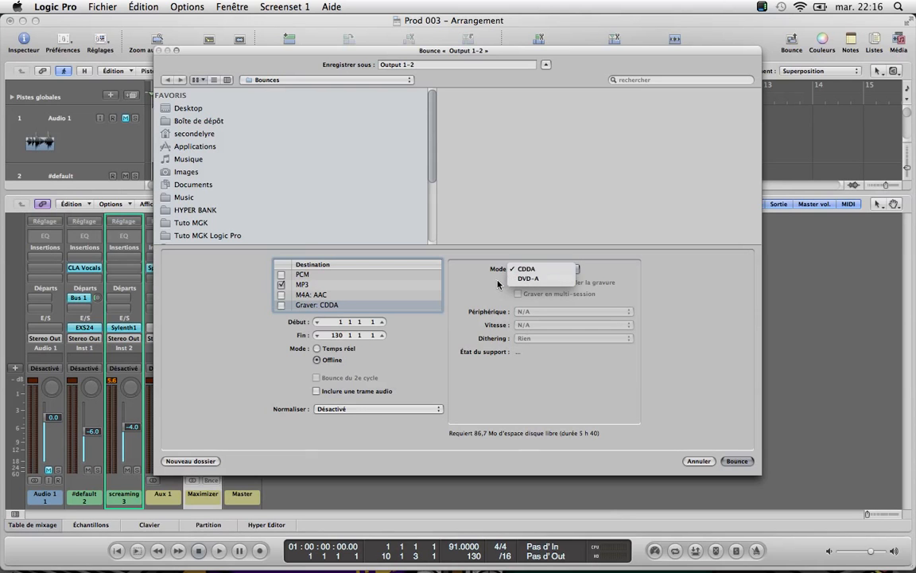
click(528, 270)
Step: Disable the MP3 destination and re-enable PCM for the bounce
click(280, 286)
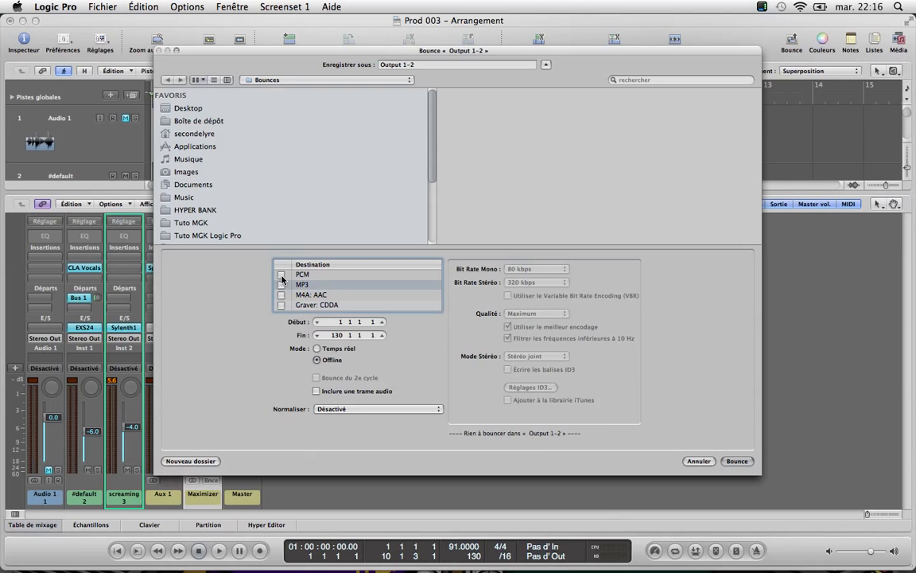
click(281, 273)
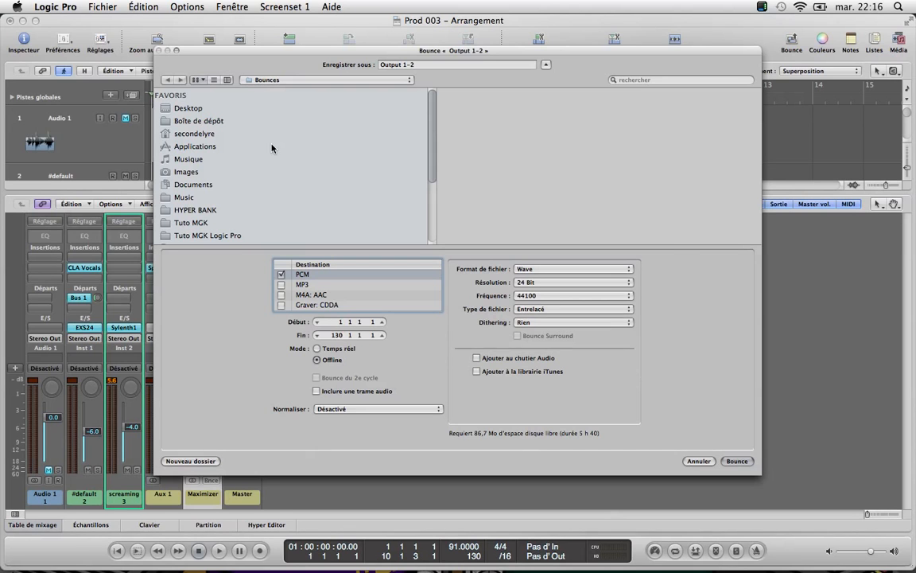
Step: Browse to the Sans titre folder on the Desktop as the bounce location and cancel the bounce
click(166, 108)
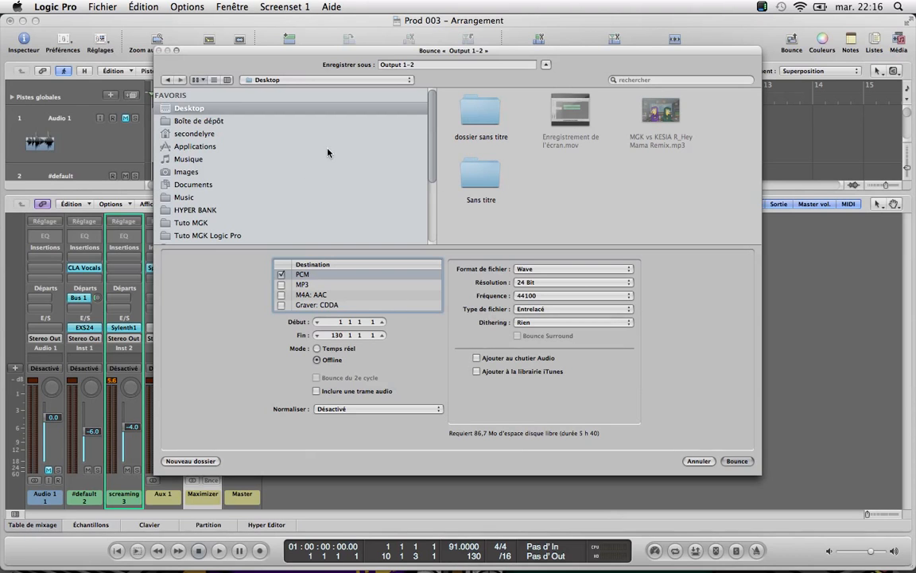
double_click(480, 175)
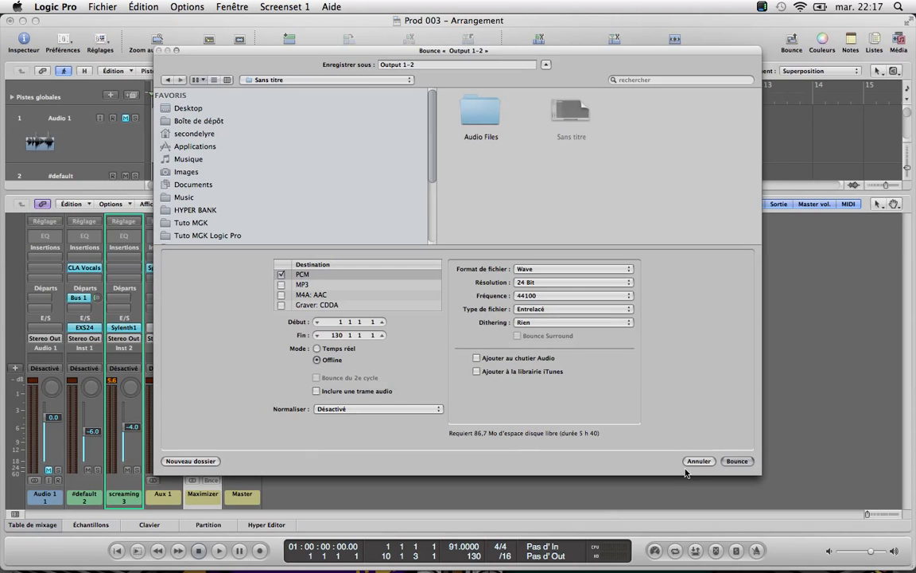
click(699, 461)
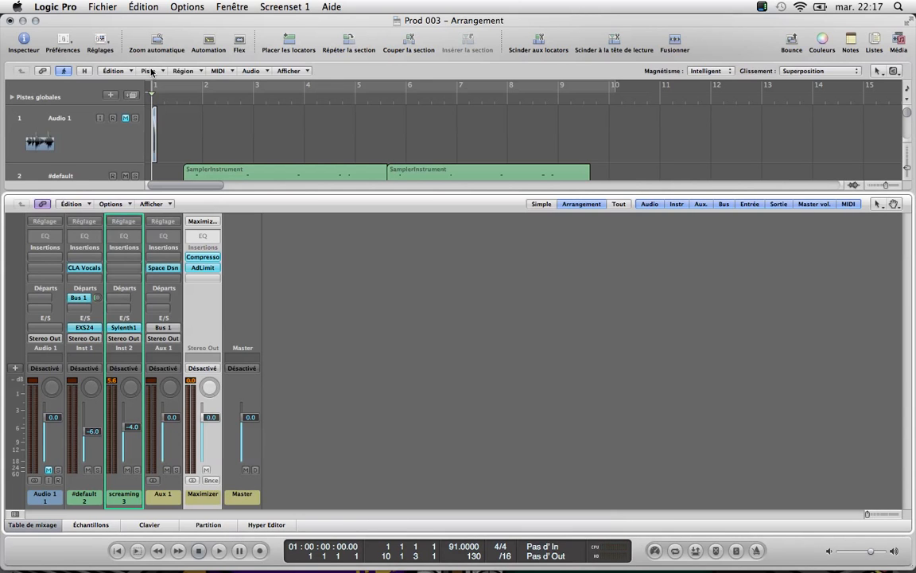
Step: Review the project's Bounce command and its Export options with the mixer hidden
click(94, 8)
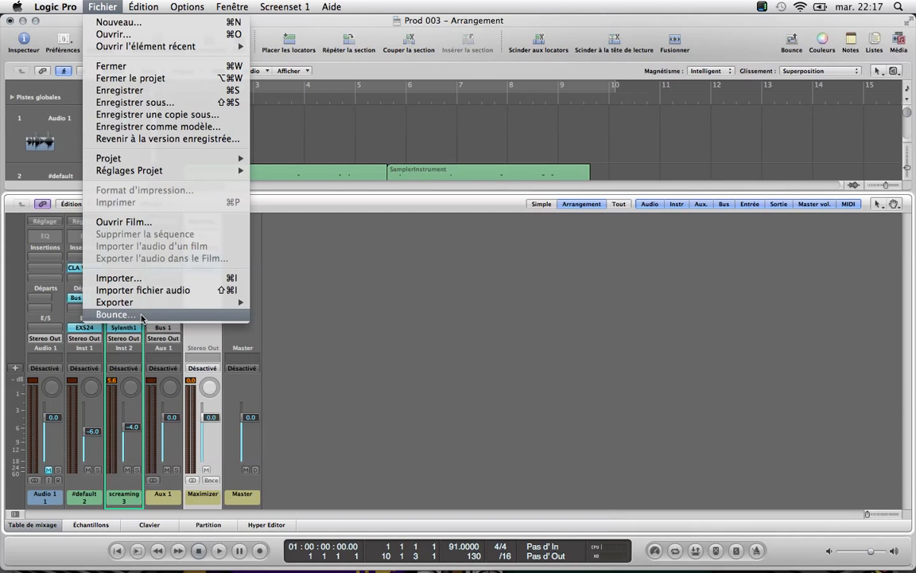
click(390, 290)
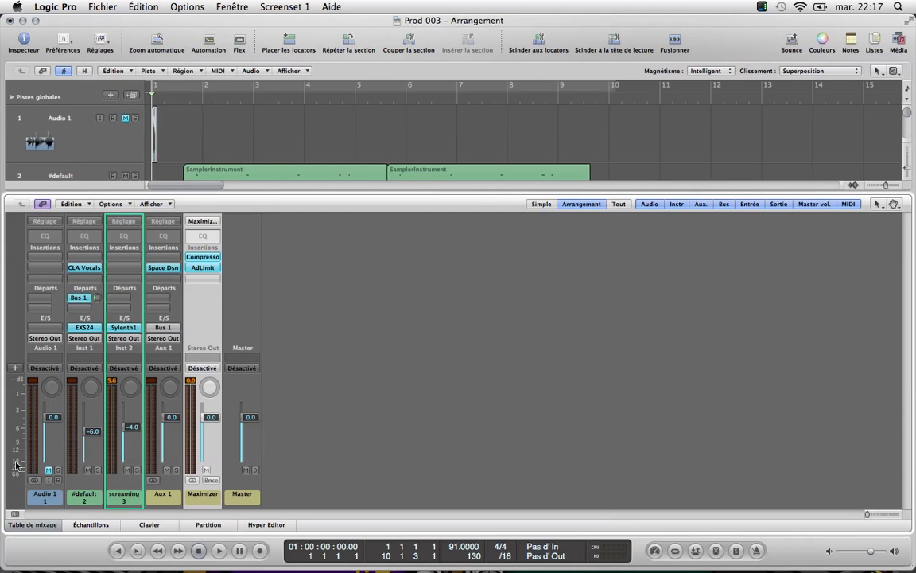
key(x)
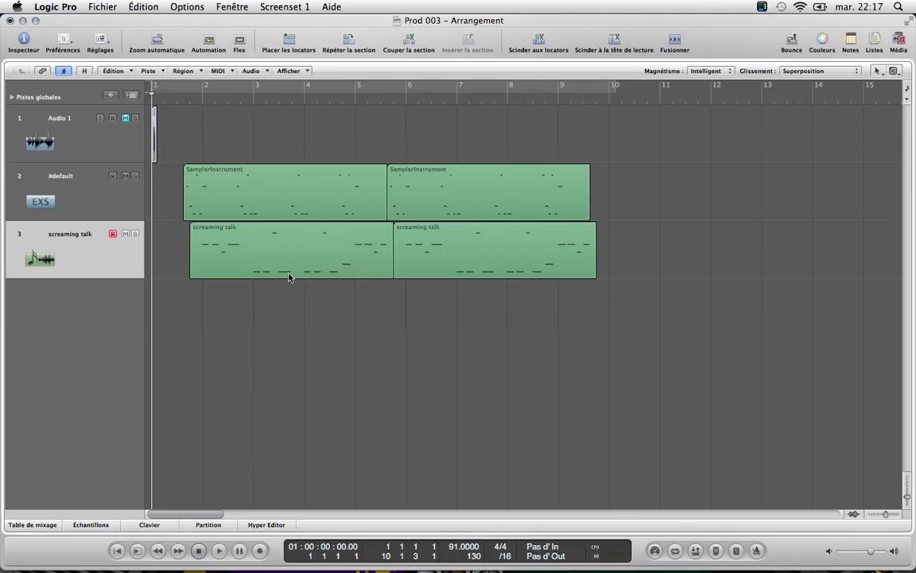
click(100, 6)
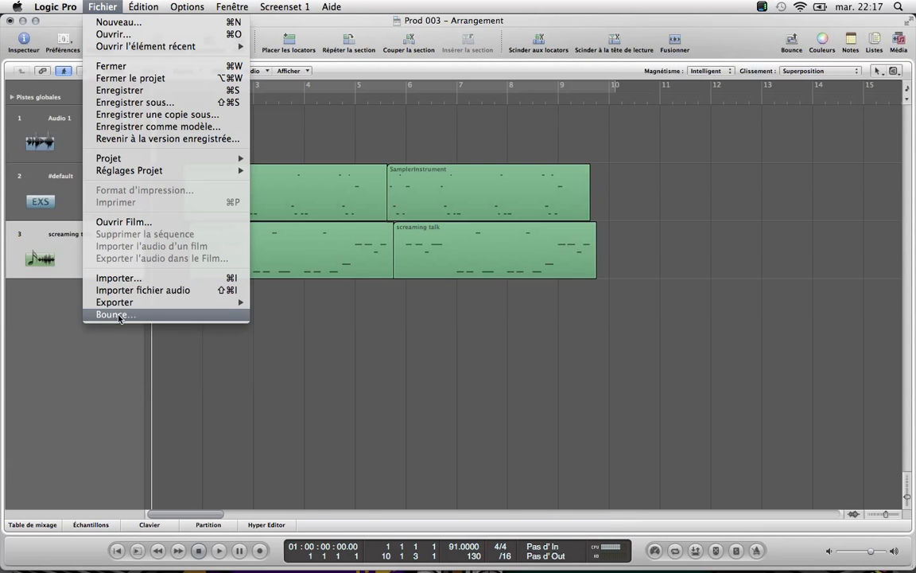
mouse_move(119, 302)
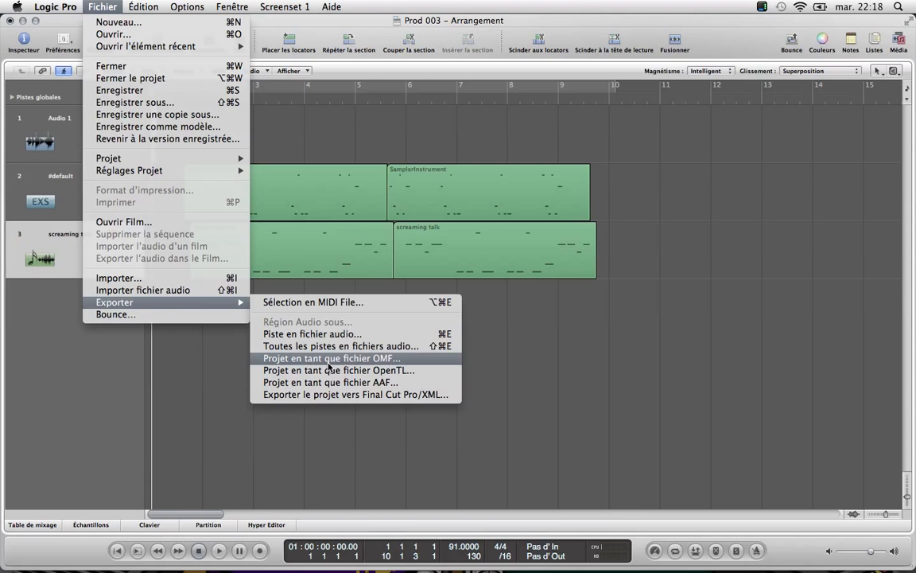
click(219, 340)
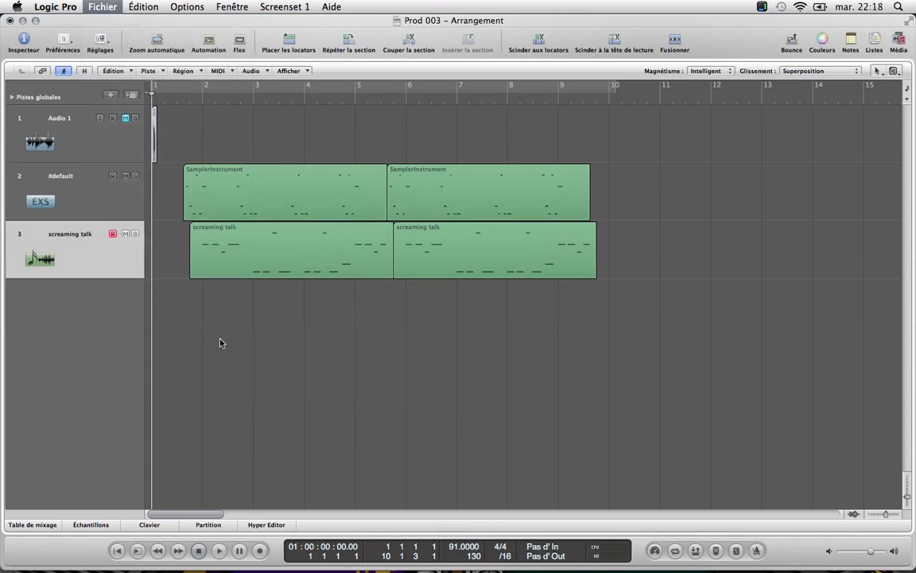
Step: Reset the stereo output channel strip to clear its Maximizer setting and inserted effects
click(46, 522)
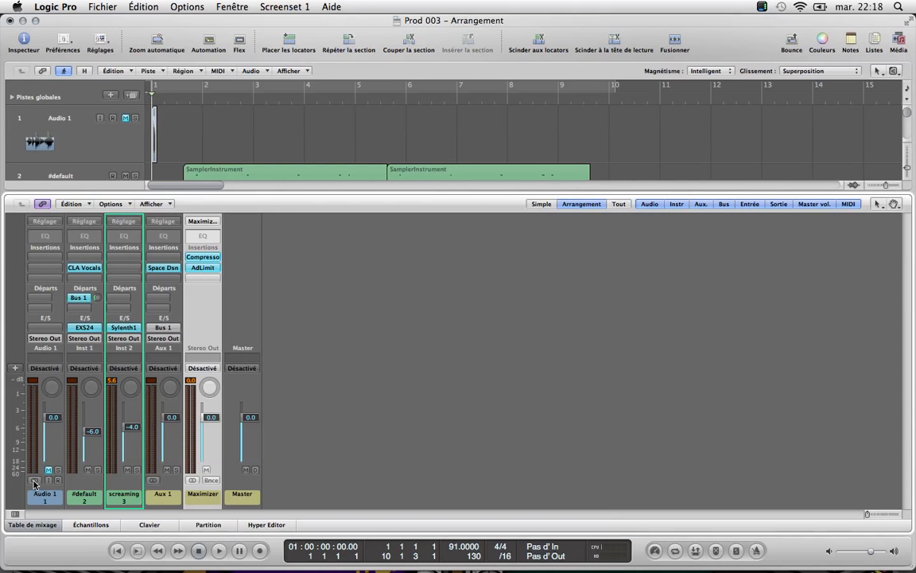
click(37, 525)
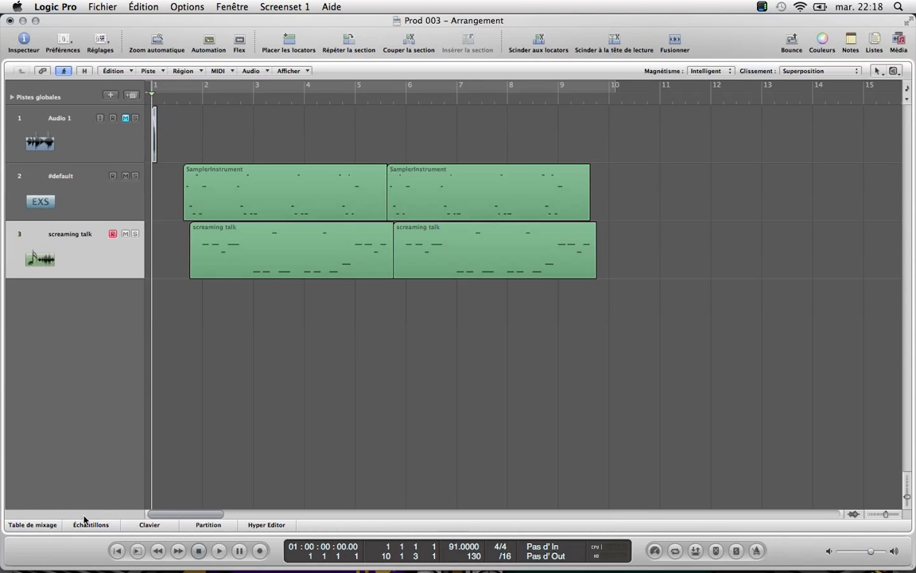
click(38, 525)
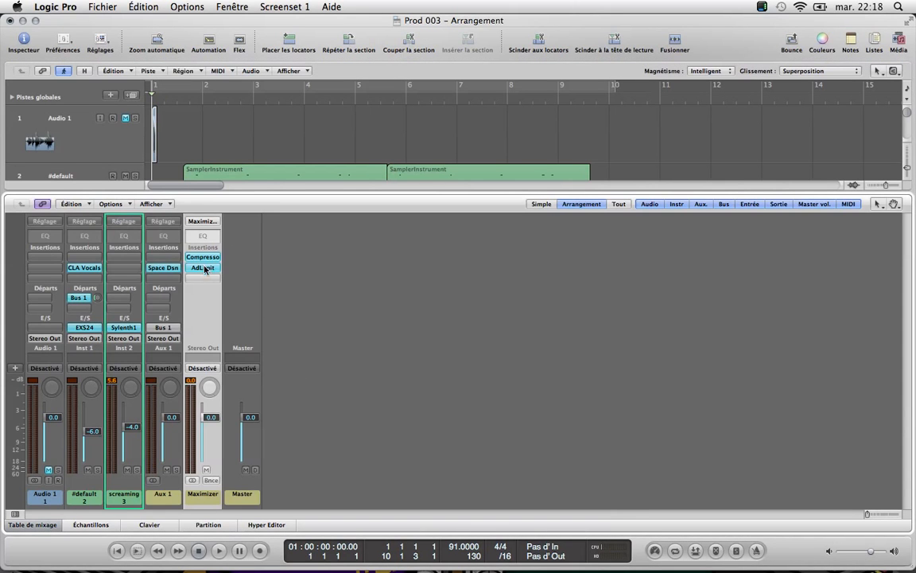
click(204, 221)
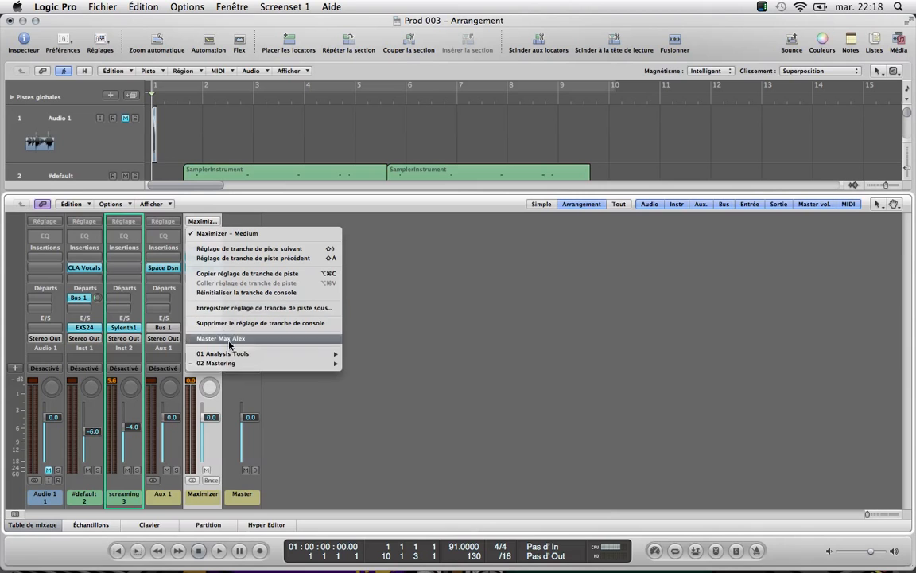
click(222, 293)
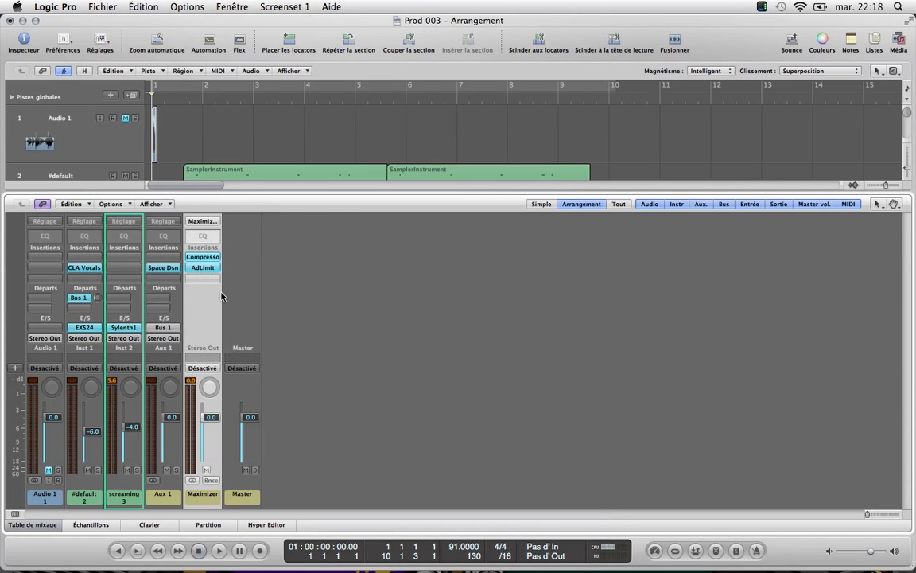
Step: Add the freeze (Bloquer) control to the track headers in the arrangement
click(32, 525)
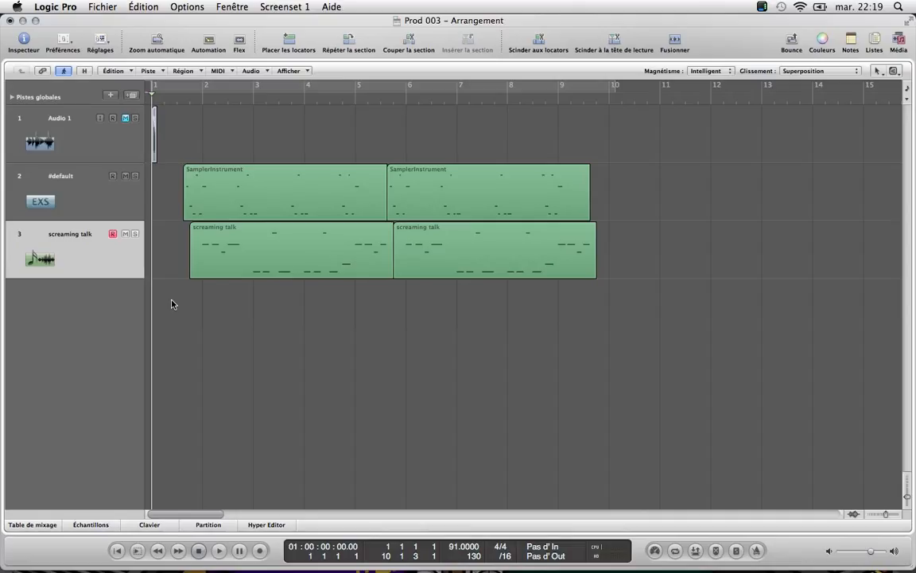
click(106, 201)
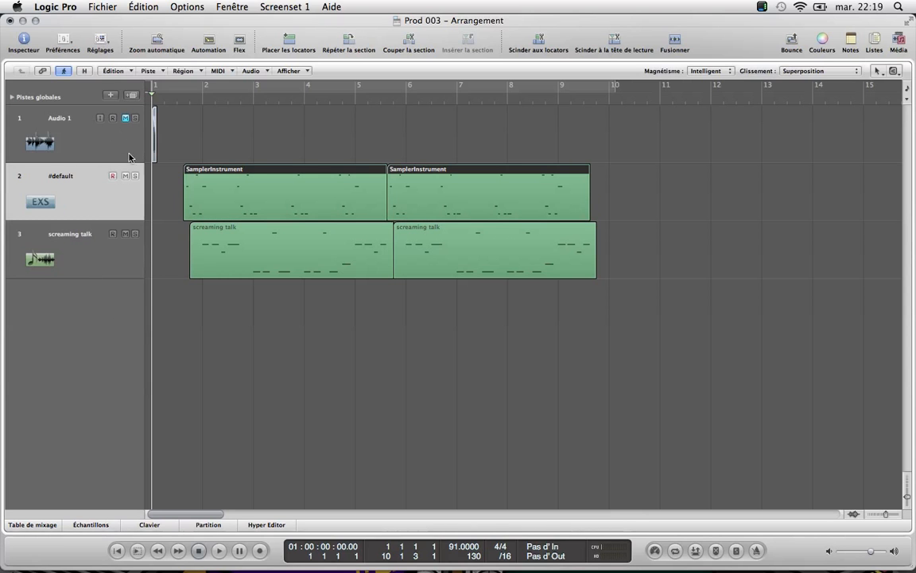
right_click(85, 200)
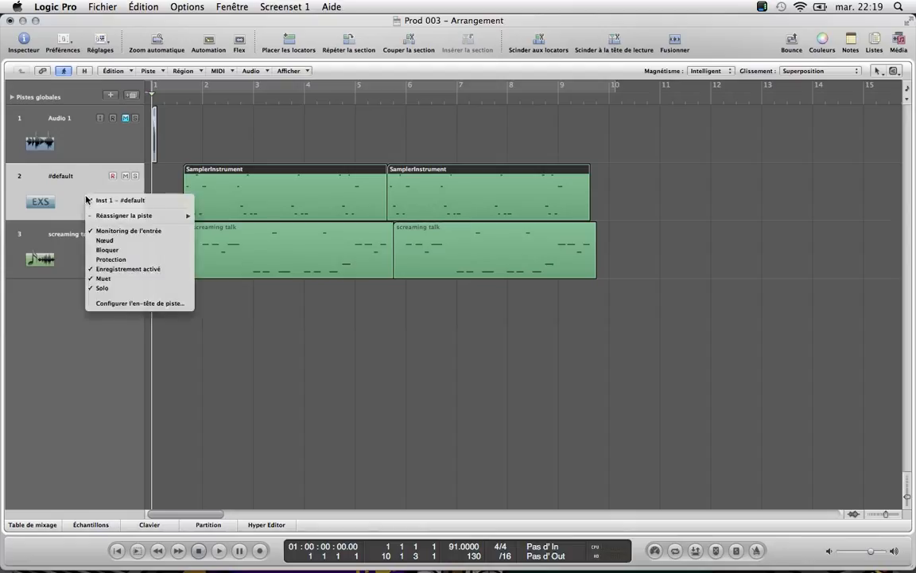
click(110, 250)
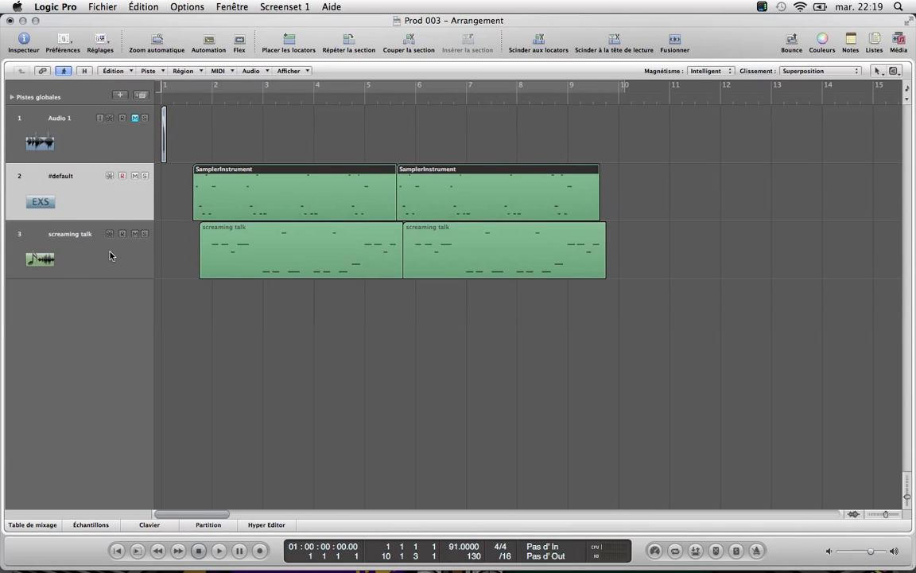
Step: Create an arrangement track for the Aux 1 channel and return to the arrangement view
click(36, 524)
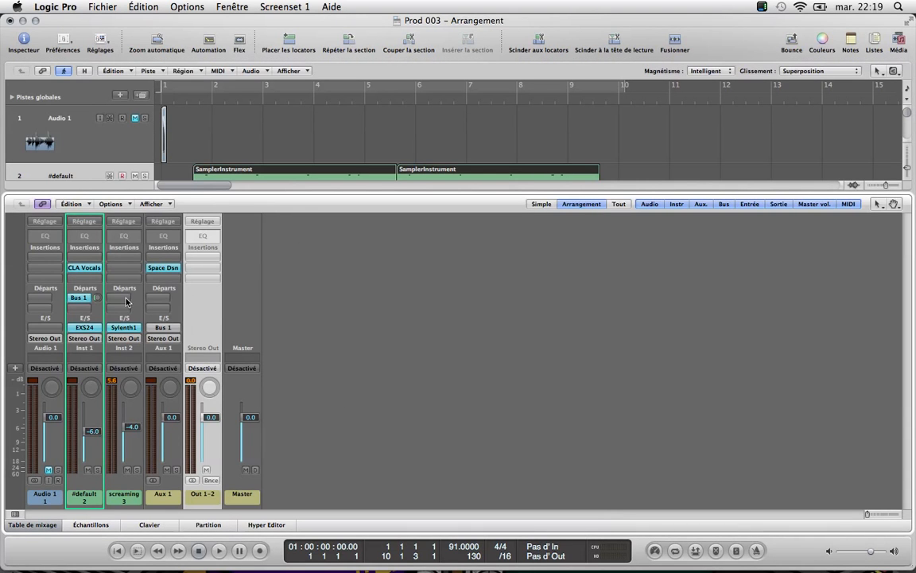
right_click(162, 500)
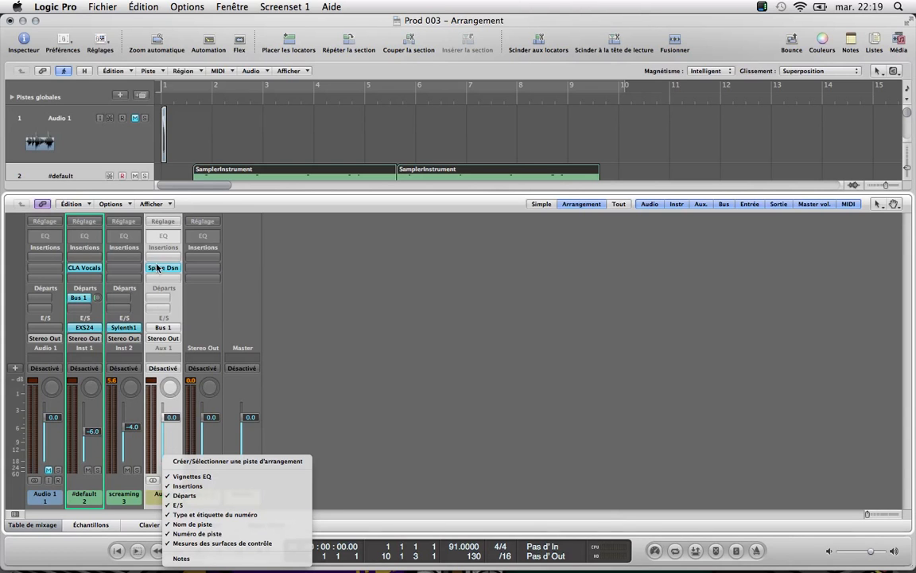
click(227, 461)
click(32, 525)
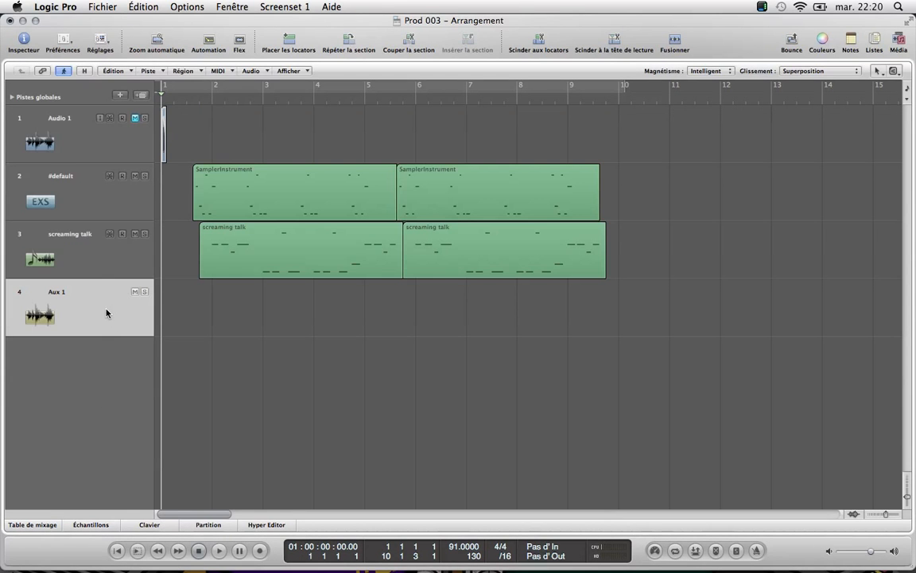
Step: View the output routing choices of the Aux 1 channel in the mixer, keeping Stereo Output
click(32, 525)
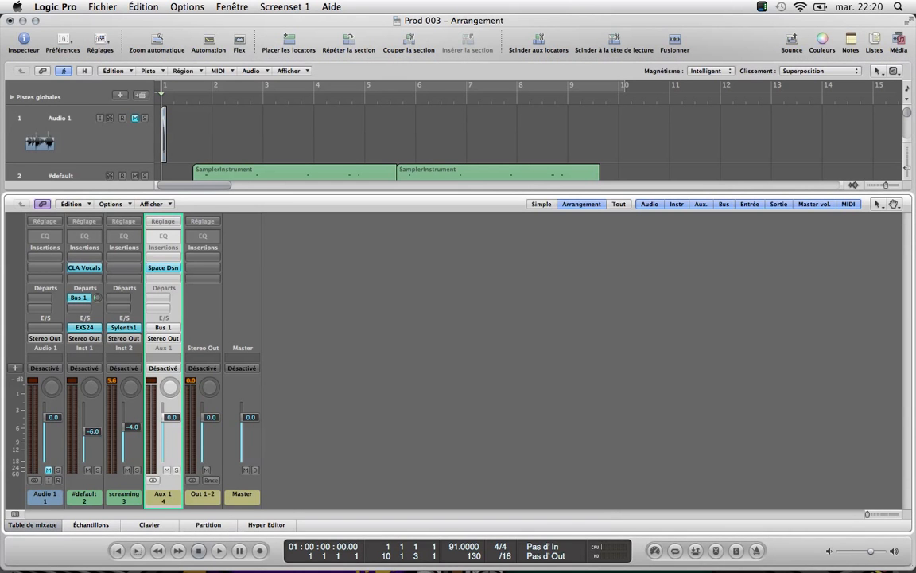
click(48, 525)
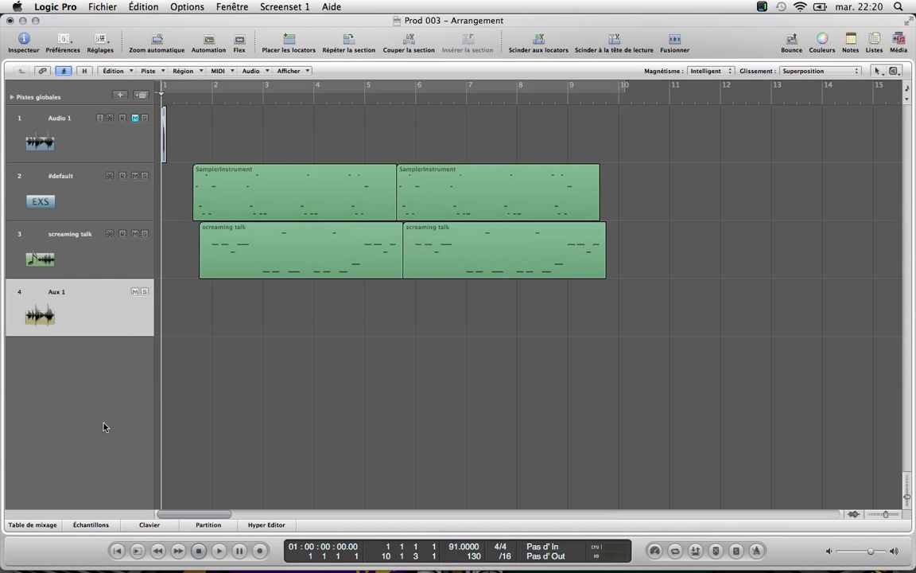
click(54, 521)
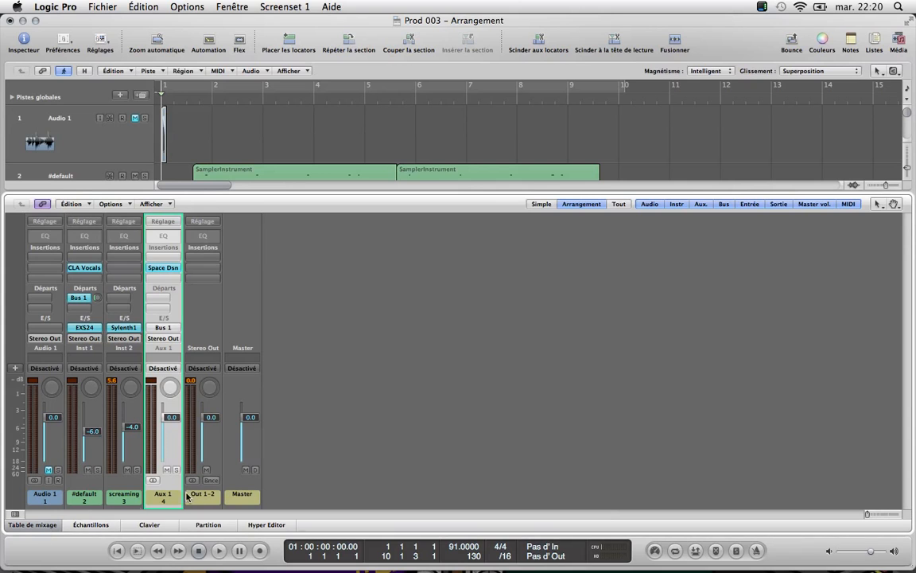
click(164, 338)
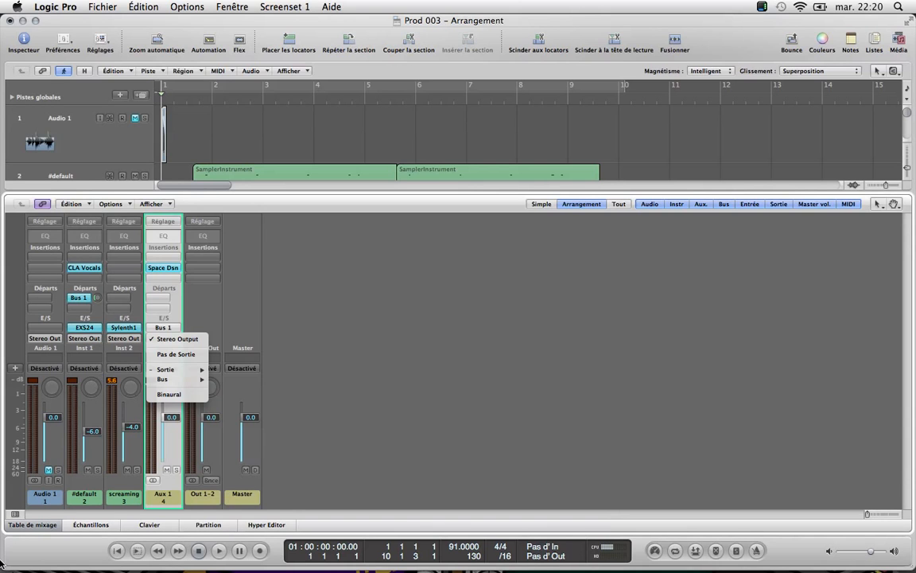
click(35, 479)
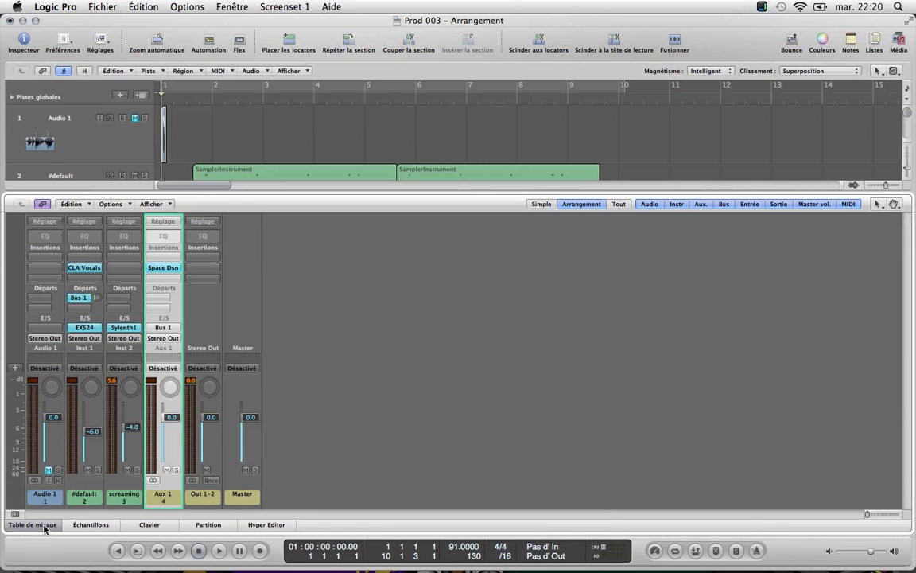
click(35, 526)
click(86, 309)
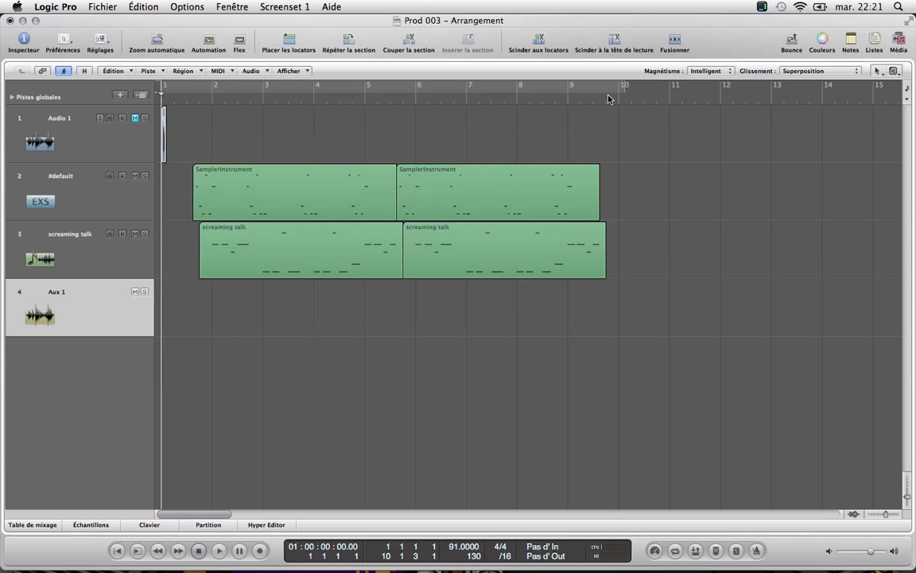
Step: Shorten the project by moving its end marker to bar 17
scroll(609, 99, right, 20)
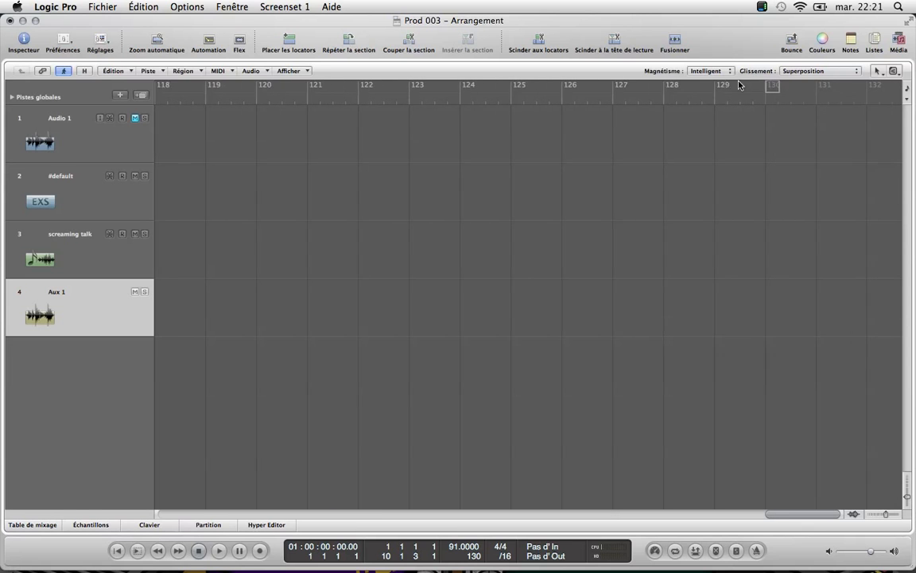
mouse_move(760, 80)
mouse_down()
mouse_move(184, 78)
mouse_move(128, 118)
mouse_move(215, 111)
mouse_move(274, 92)
mouse_up()
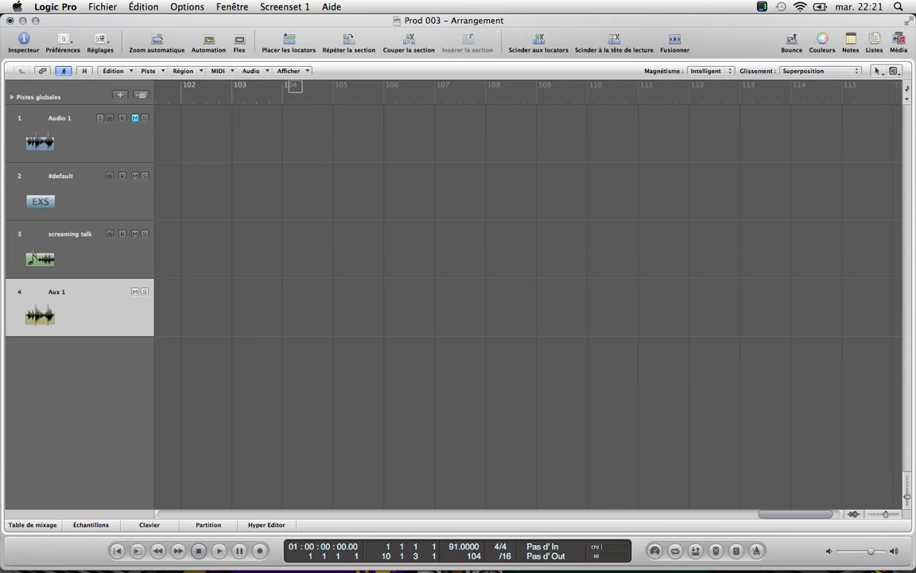
drag(885, 515, 875, 519)
mouse_move(505, 89)
mouse_down()
mouse_move(213, 117)
mouse_move(223, 120)
mouse_up()
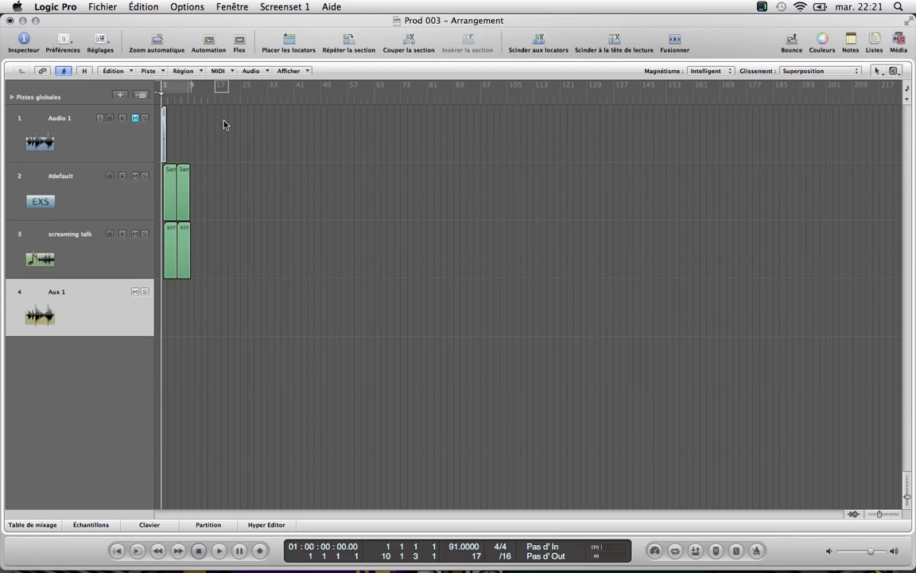
click(899, 515)
click(899, 514)
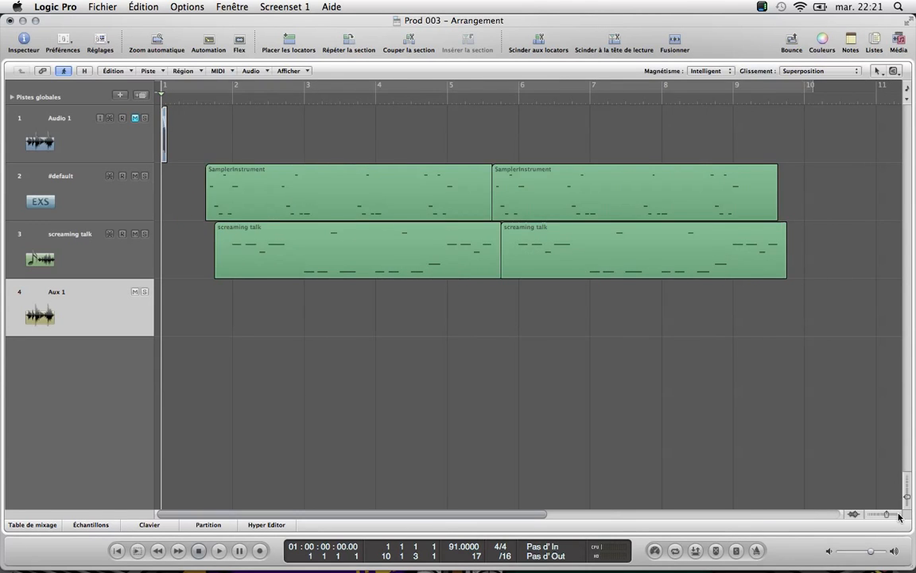
click(899, 515)
click(875, 514)
click(875, 514)
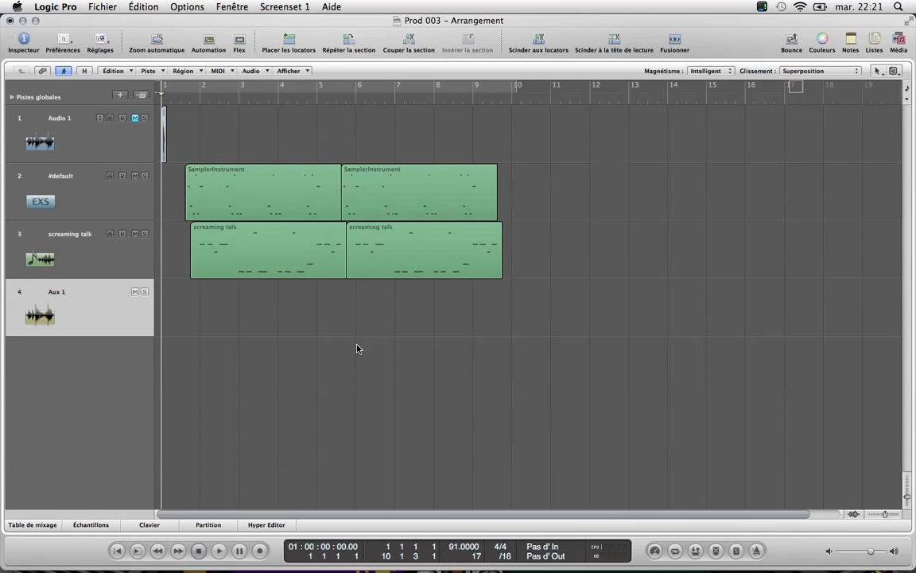
Step: Enable freeze on the Audio 1, #default and screaming talk tracks
right_click(113, 132)
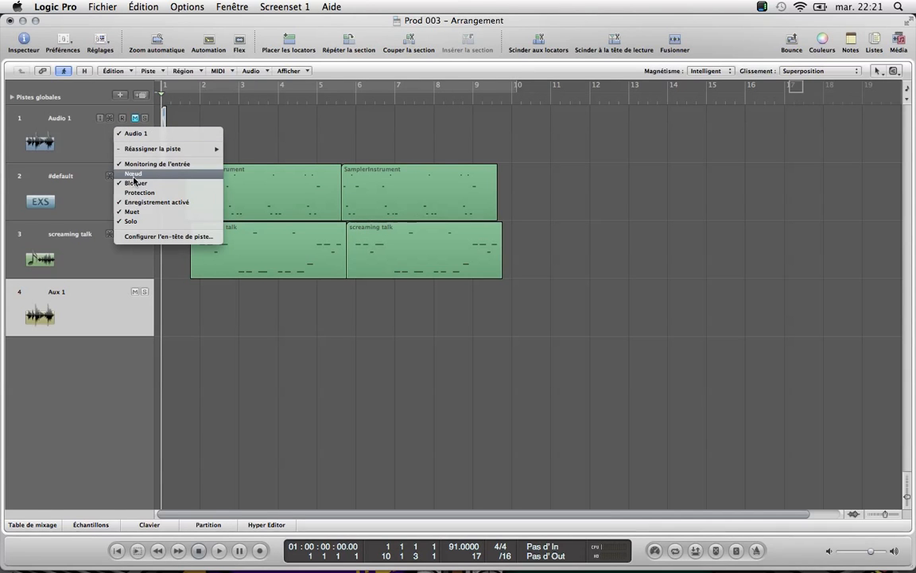
click(101, 151)
drag(108, 117, 109, 236)
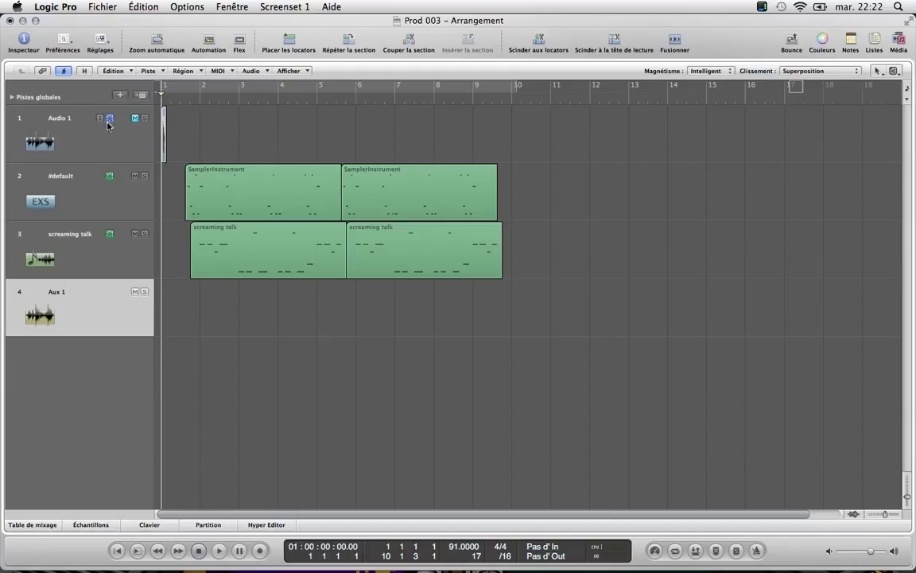
Step: Switch the Audio 1 track's mute off and back on, and show the mixer
click(135, 119)
click(136, 119)
click(46, 524)
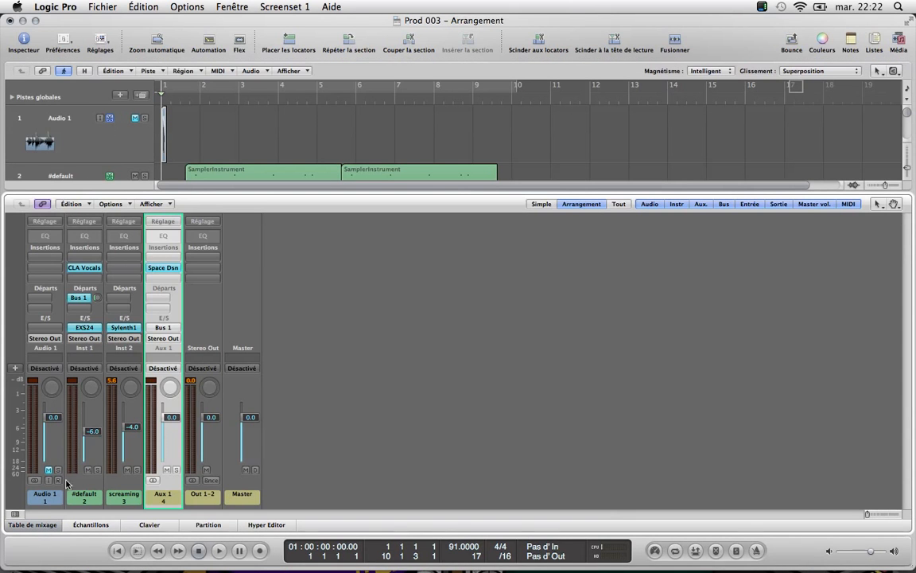
Step: Start playback to render the frozen tracks, then view the channel strips in the mixer and hide it again
click(28, 525)
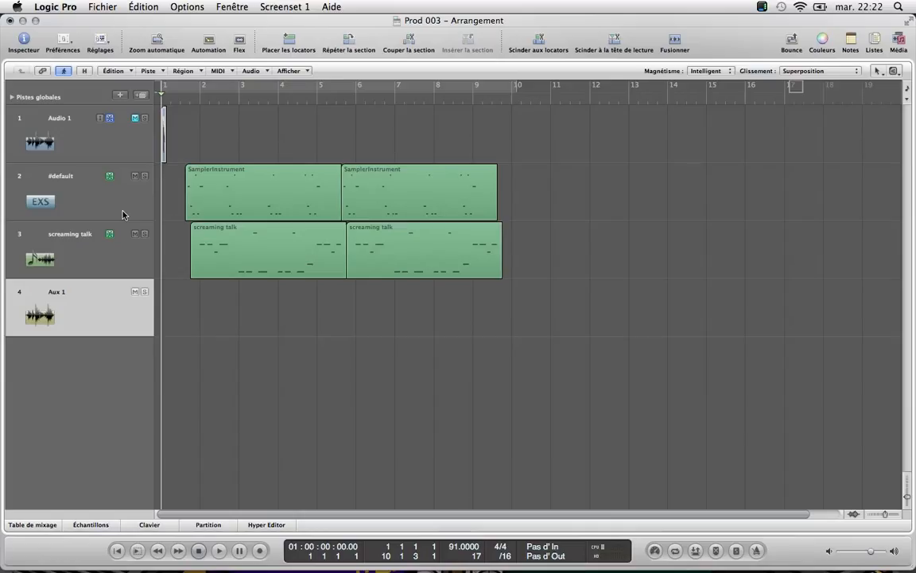
key(space)
click(45, 526)
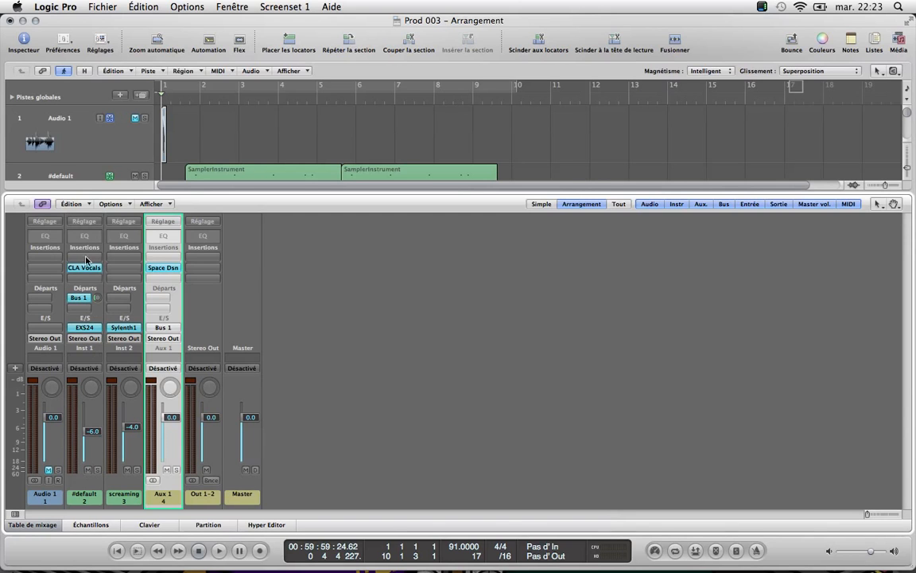
click(28, 526)
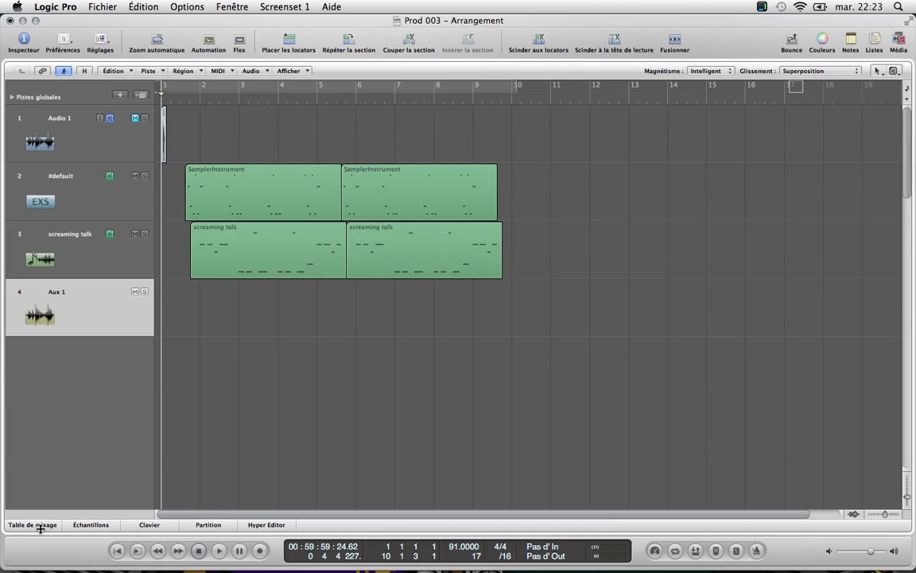
Step: Narrow the arrangement window to uncover the desktop and switch to the Finder by opening the Sans titre folder
click(35, 20)
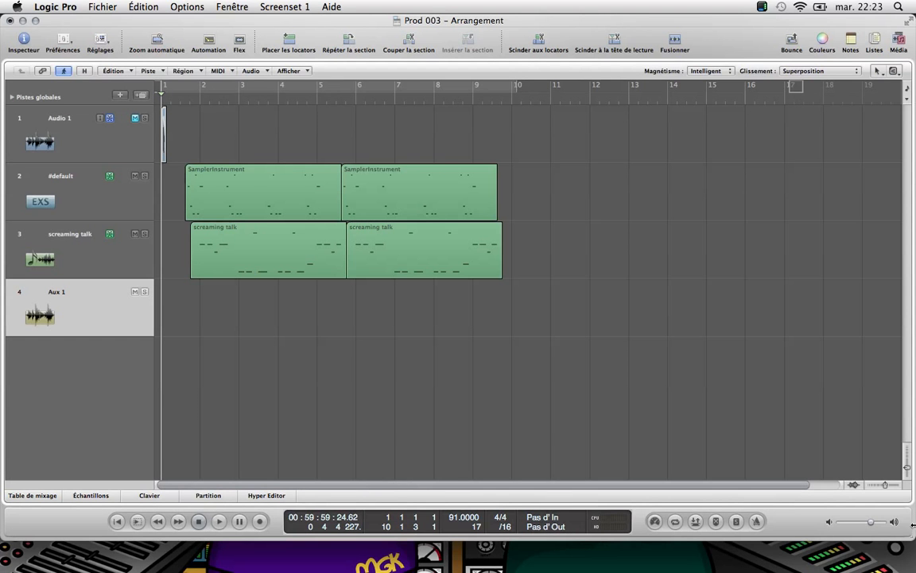
drag(914, 536, 749, 569)
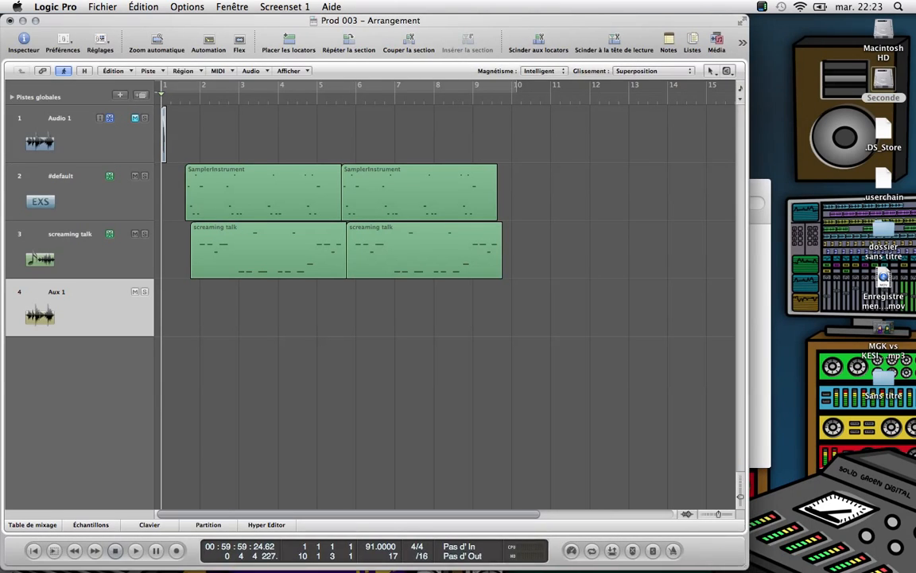
click(886, 388)
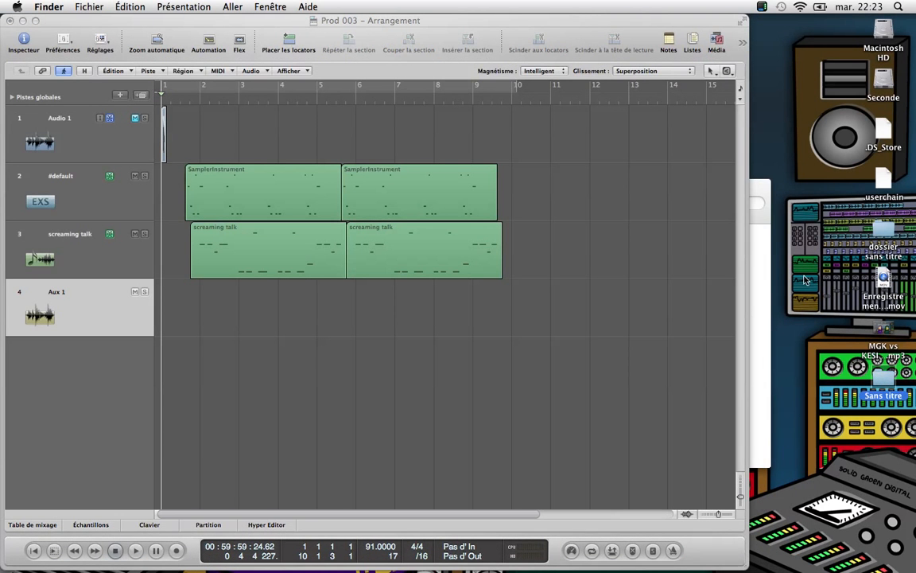
key(super+o)
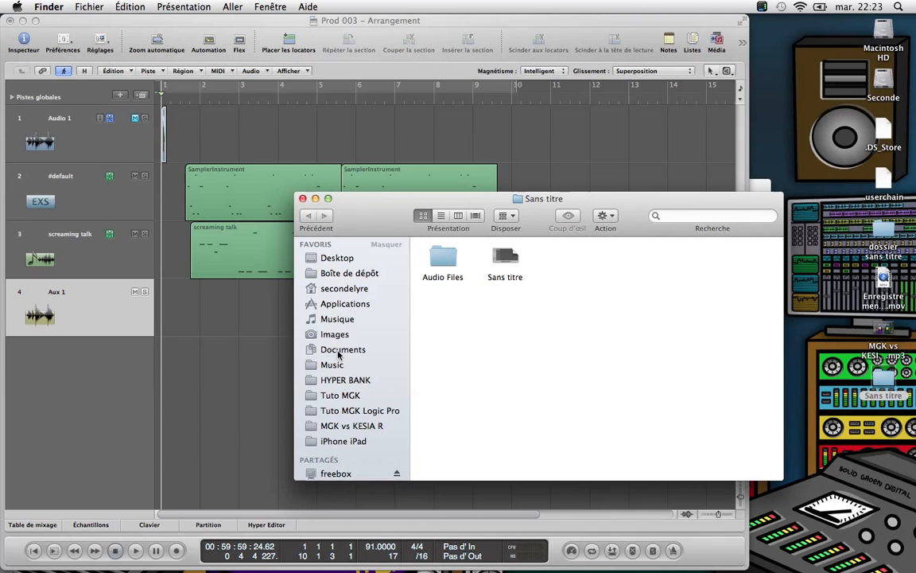
Step: Open the Freeze Files folder of the Prod 003 project inside the MGK vs KESIA R folder
click(363, 428)
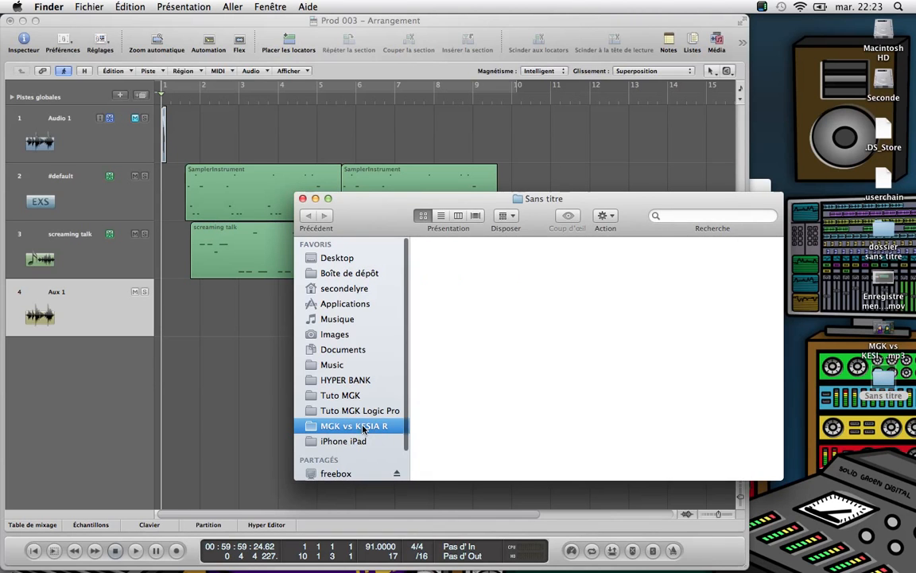
double_click(451, 318)
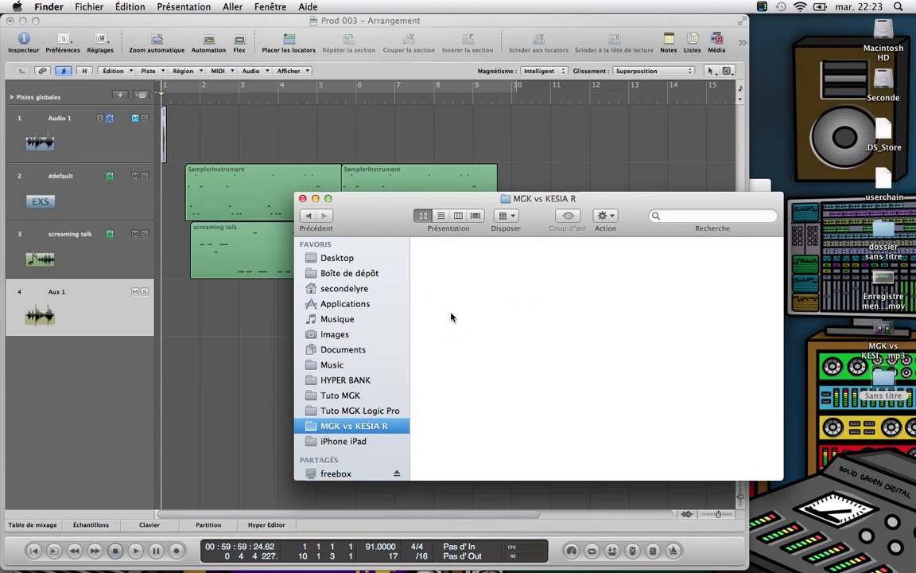
click(633, 261)
double_click(633, 261)
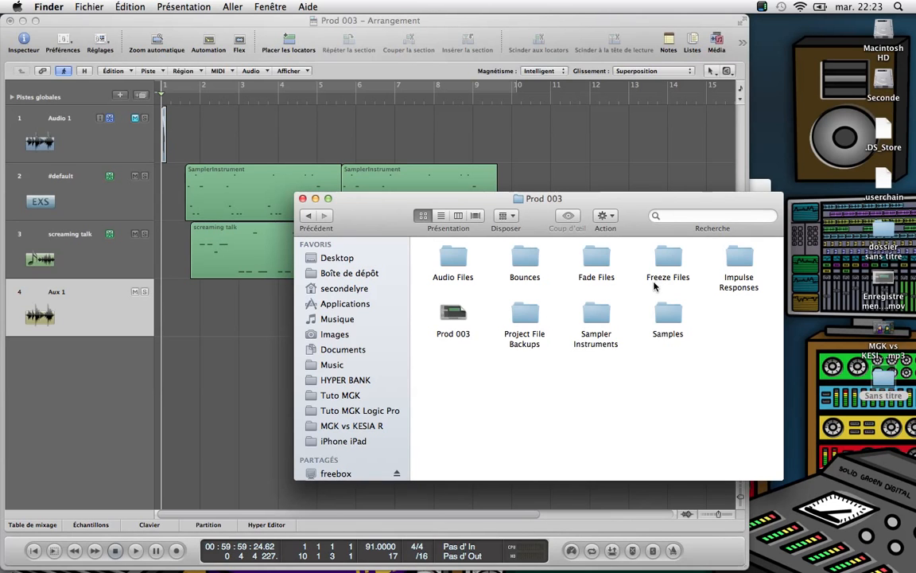
click(667, 263)
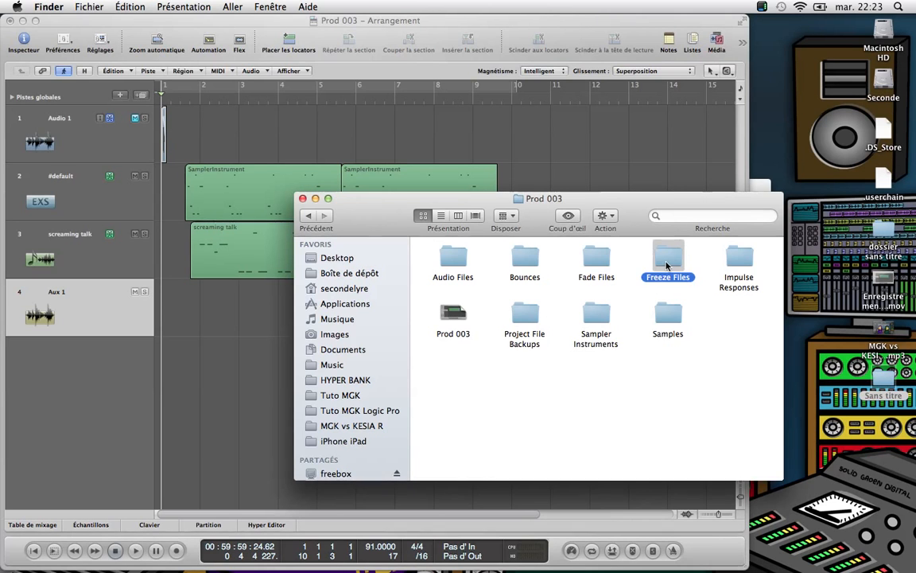
double_click(667, 261)
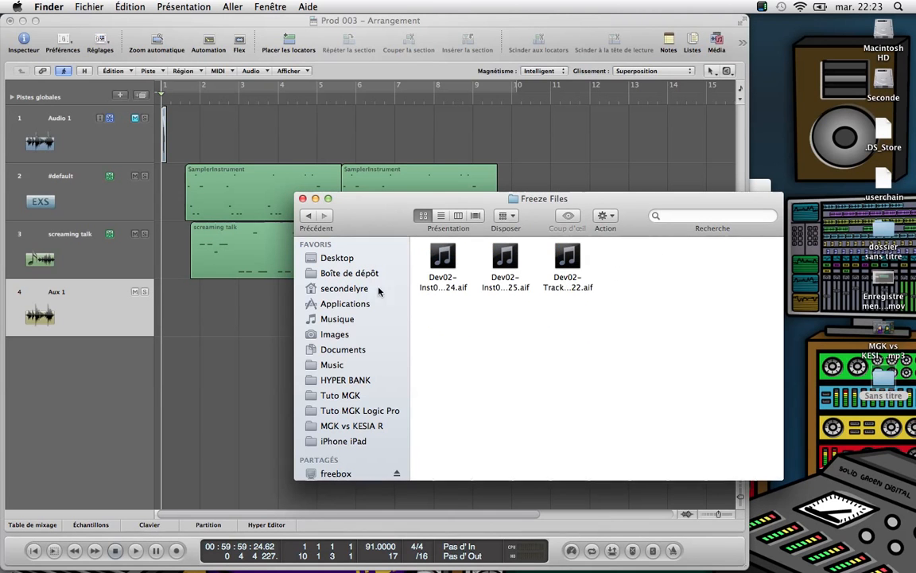
drag(539, 214, 632, 199)
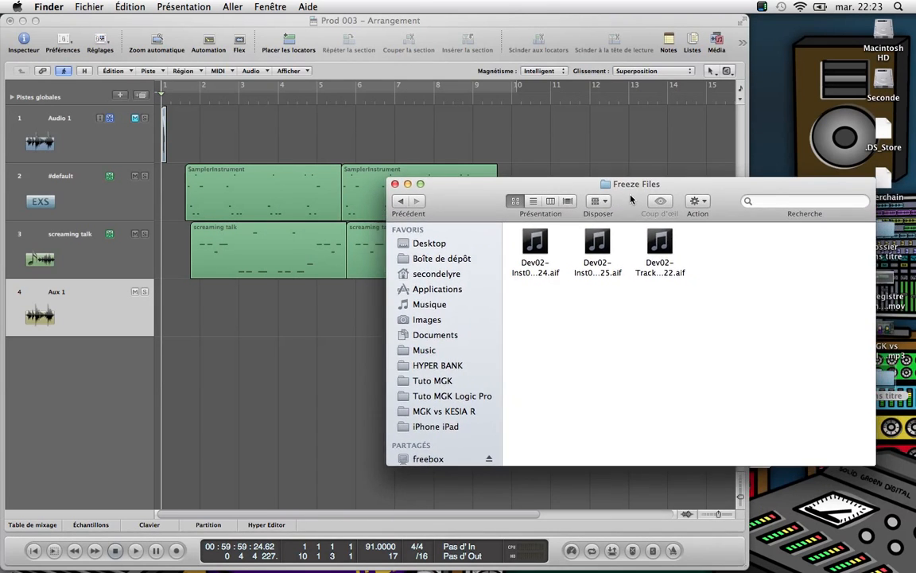
Step: Switch back to Logic Pro and disable freeze on the Audio 1, #default and screaming talk tracks
click(212, 363)
click(110, 121)
drag(109, 121, 109, 247)
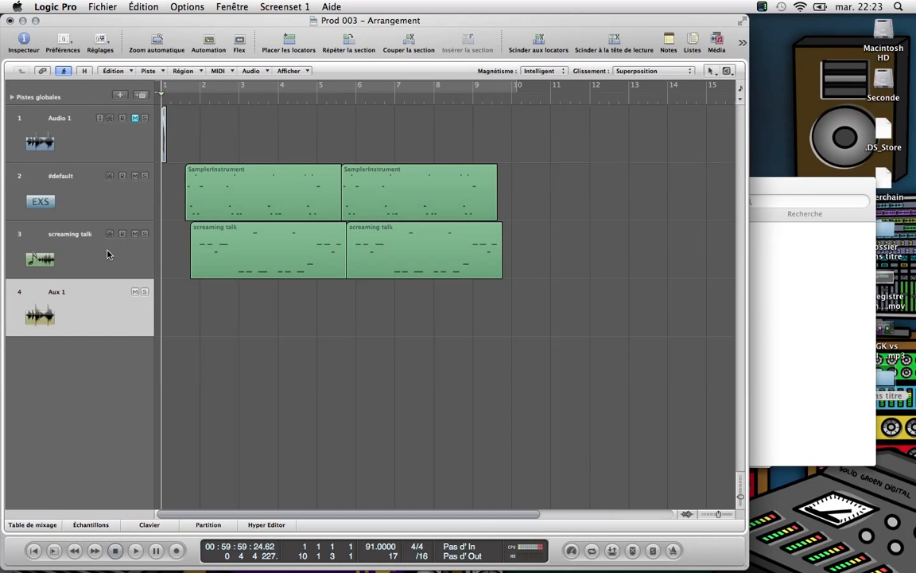
Step: Check the Freeze Files folder in the Finder, narrowing the arrangement window further and placing the folder window lower beside it
click(757, 186)
drag(508, 184, 538, 225)
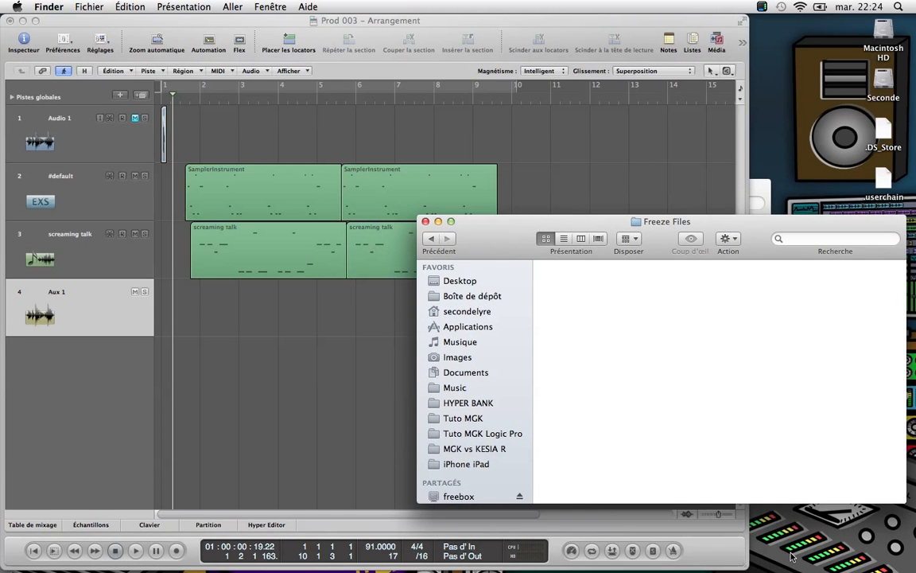
click(746, 541)
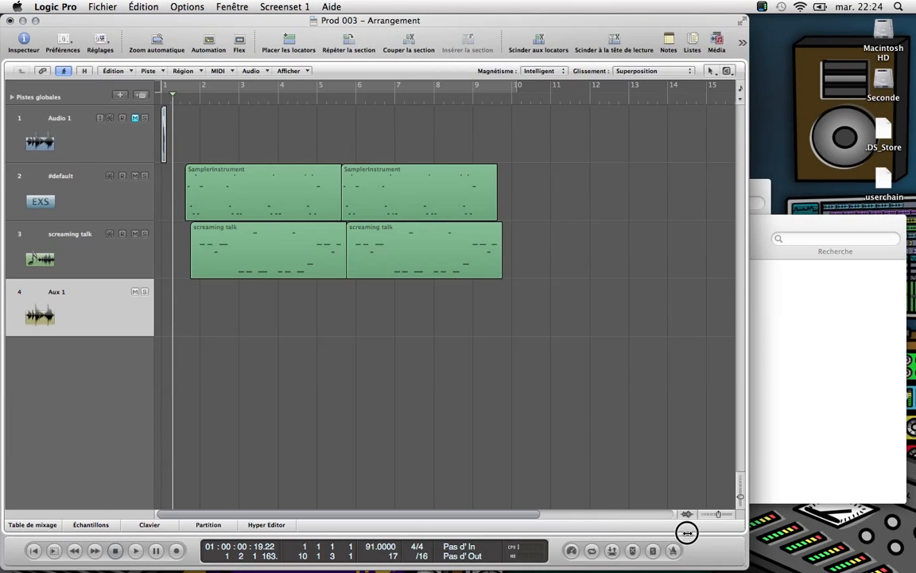
drag(514, 546, 454, 497)
drag(724, 222, 729, 258)
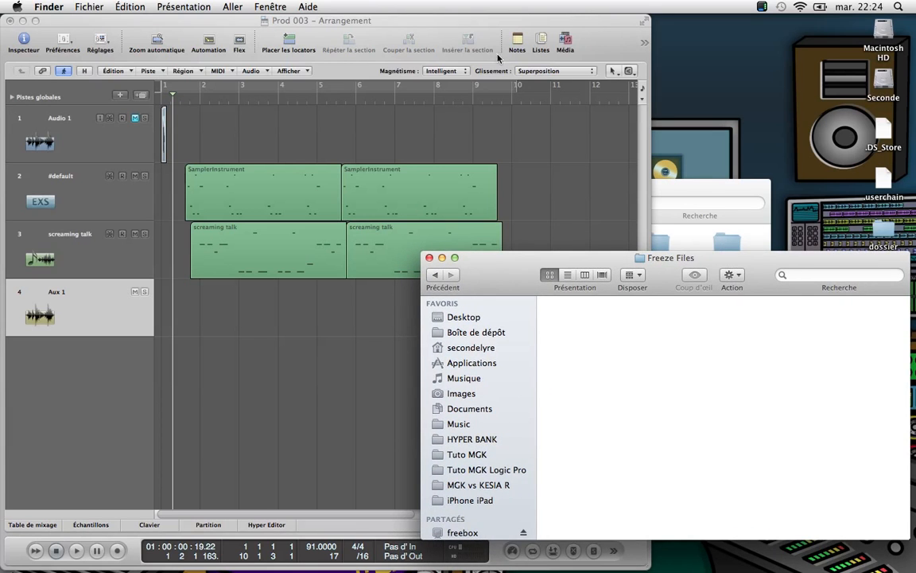
Step: Enable freeze again on the Audio 1, #default and screaming talk tracks in Logic Pro and render their freeze files
click(437, 23)
drag(109, 118, 108, 216)
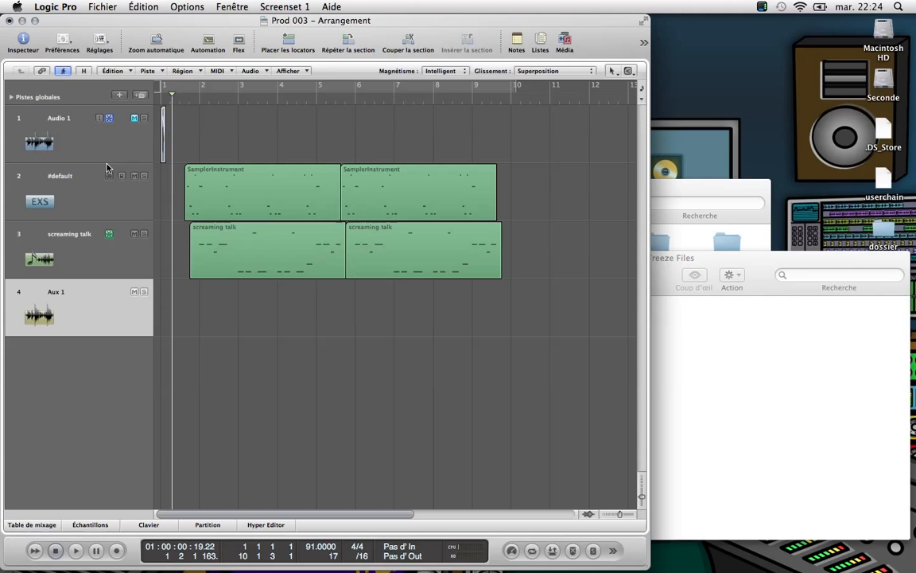
drag(110, 179, 109, 179)
key(Return)
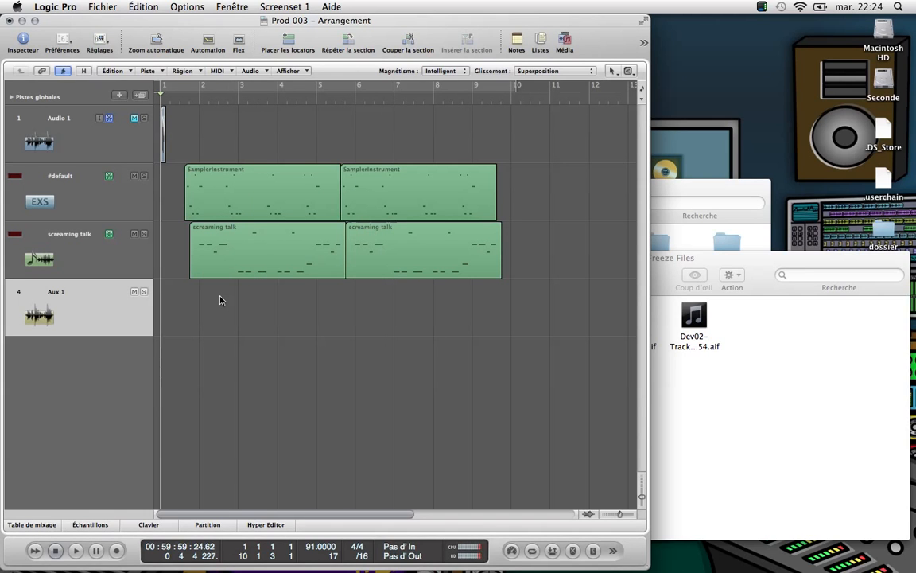
Step: Play the opening of the frozen project, stop, and return the playhead to the start
key(space)
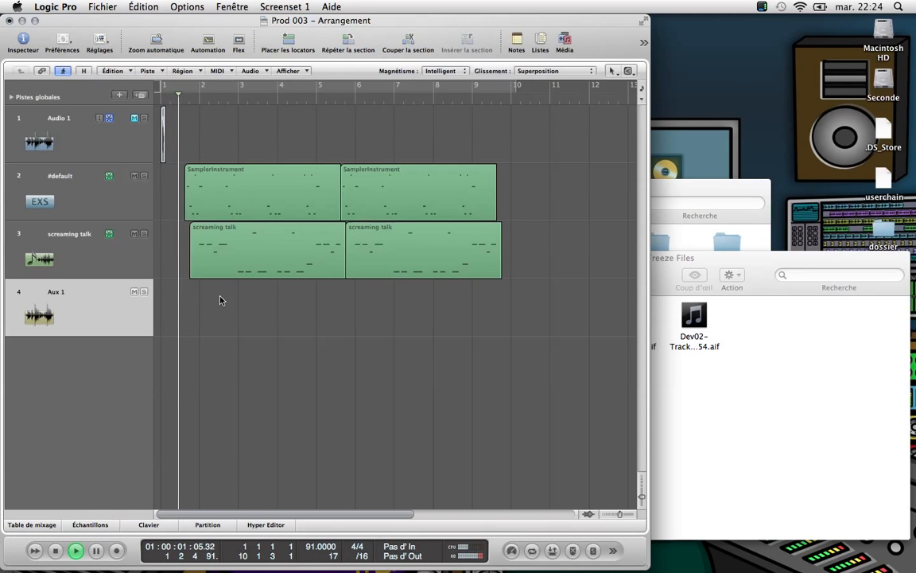
key(space)
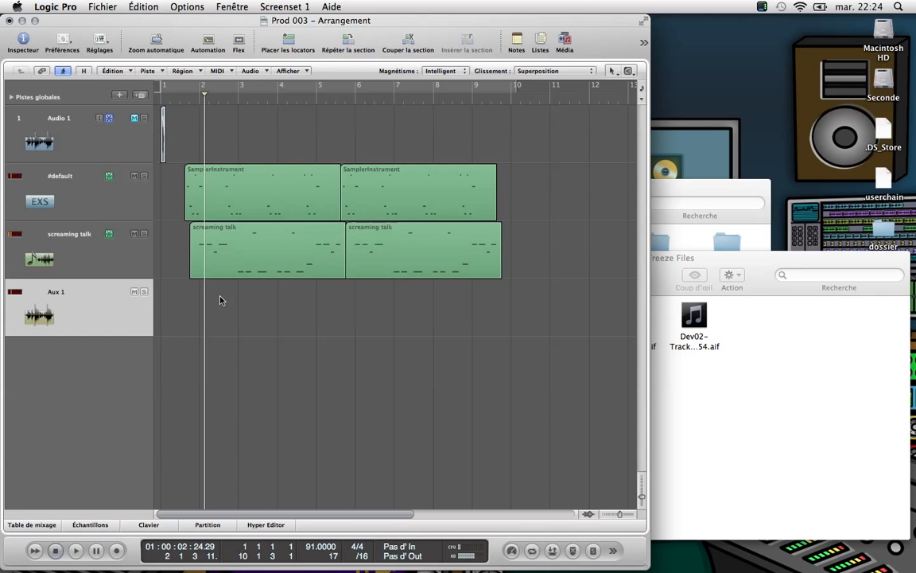
key(Return)
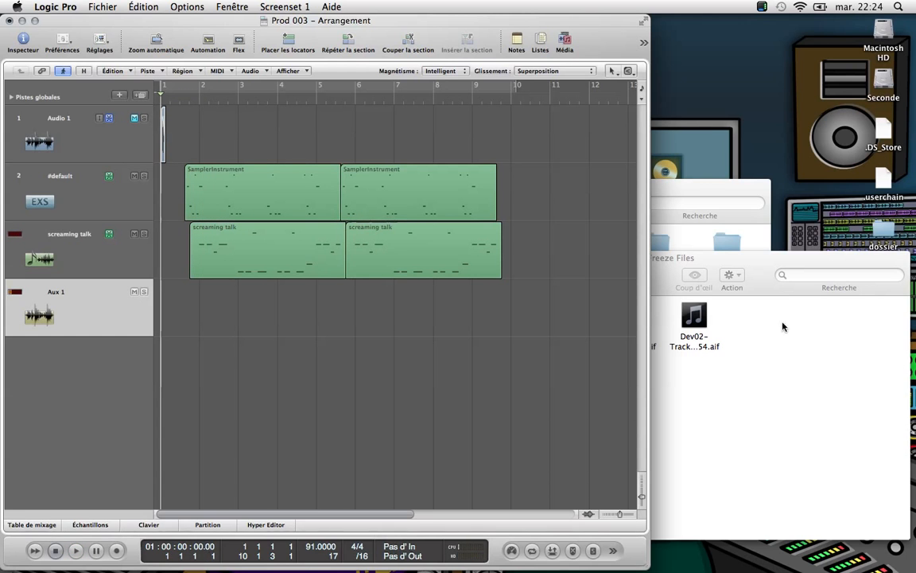
Step: Review the audio files in the Freeze Files folder, then view the track channel strips in Logic Pro's mixer and hide it
drag(761, 270, 760, 187)
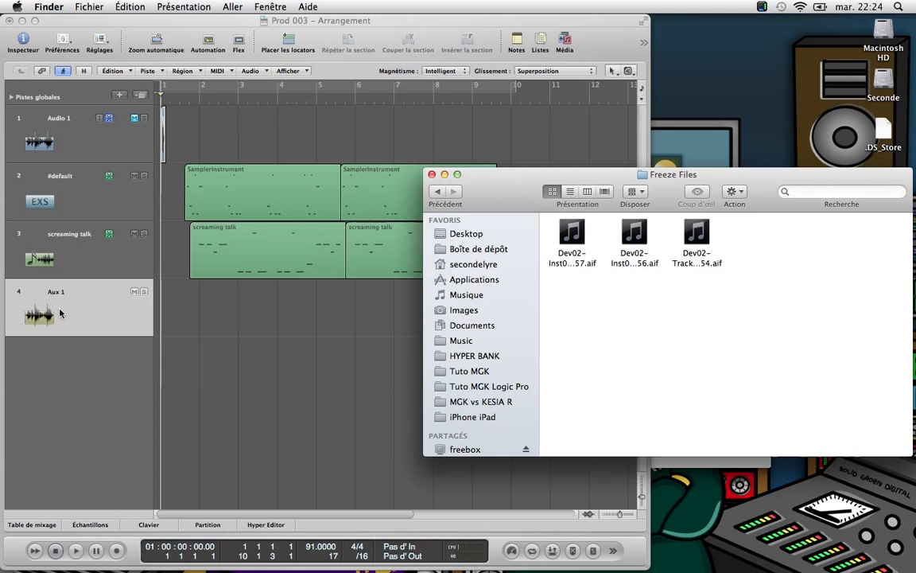
click(40, 528)
click(40, 528)
click(40, 529)
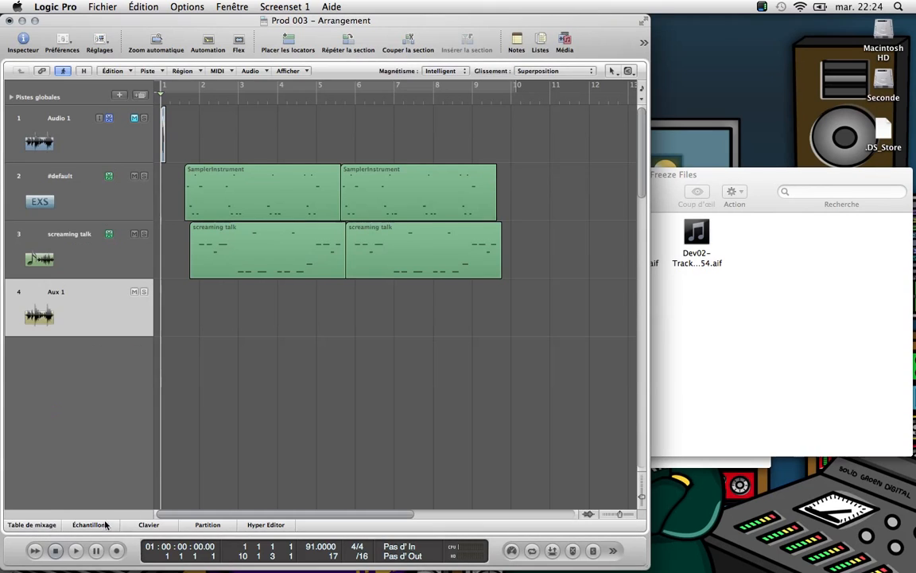
click(40, 526)
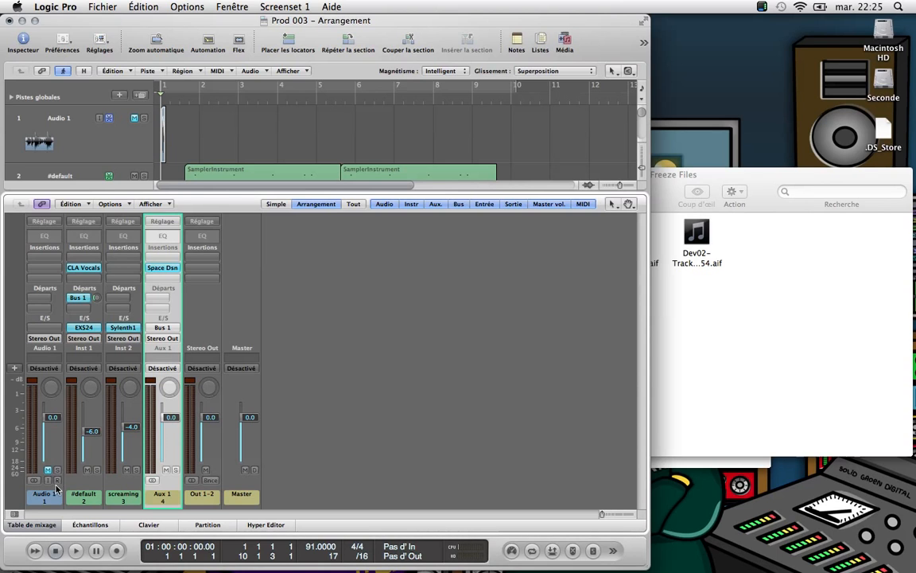
click(42, 527)
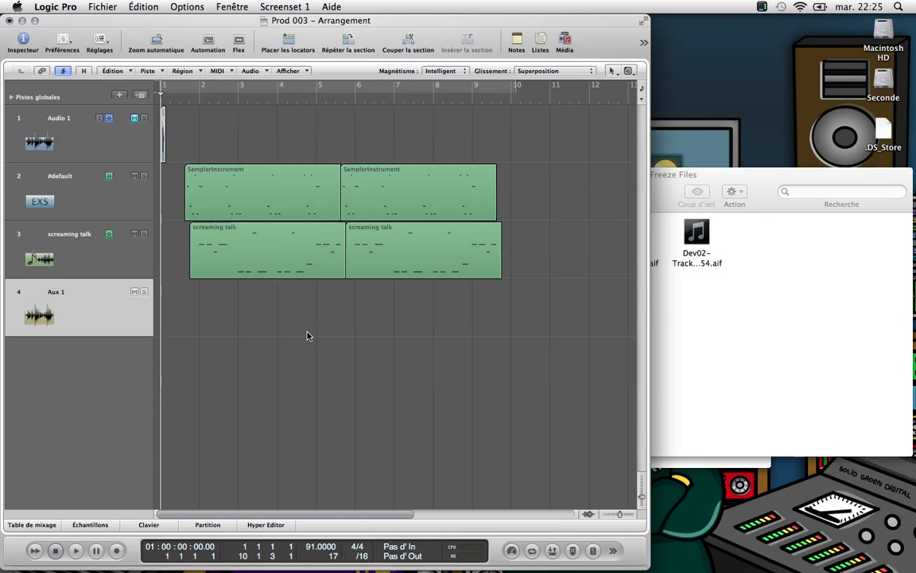
Step: Preview the three rendered audio files in the Freeze Files folder with Quick Look, starting with the first Inst file
drag(760, 178, 707, 178)
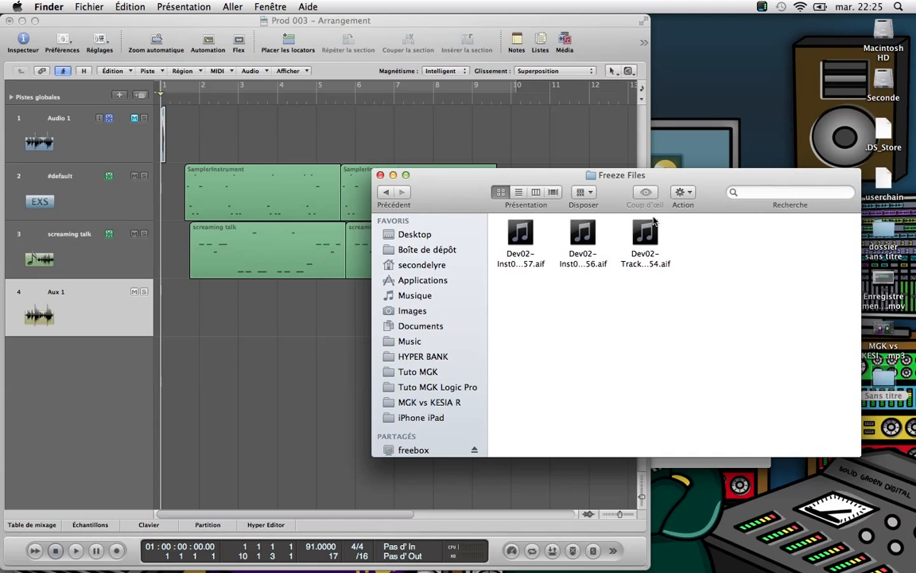
click(520, 239)
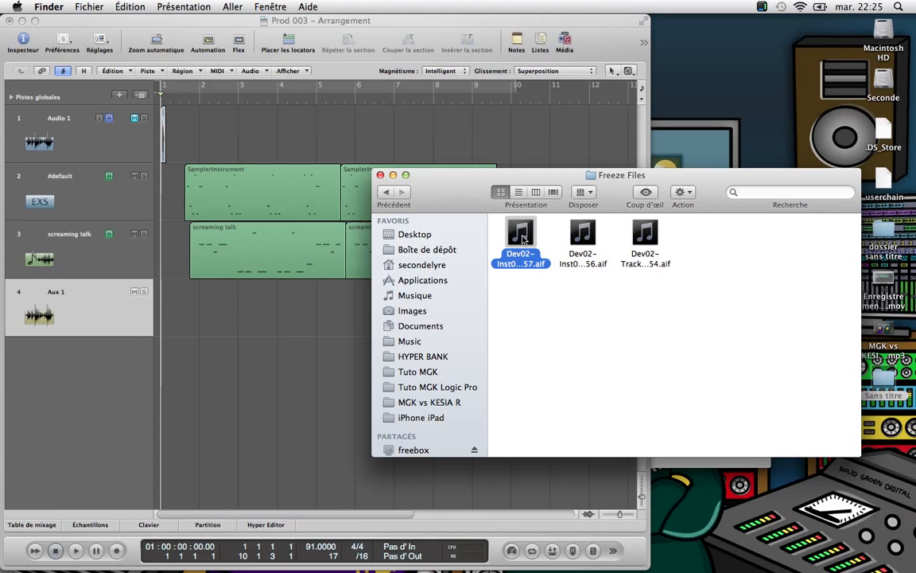
key(space)
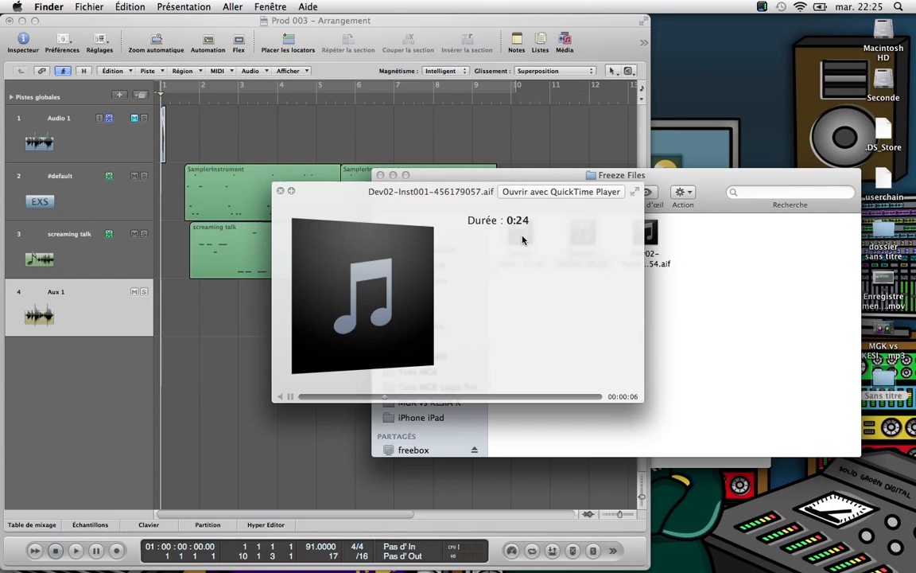
key(Right)
key(Right)
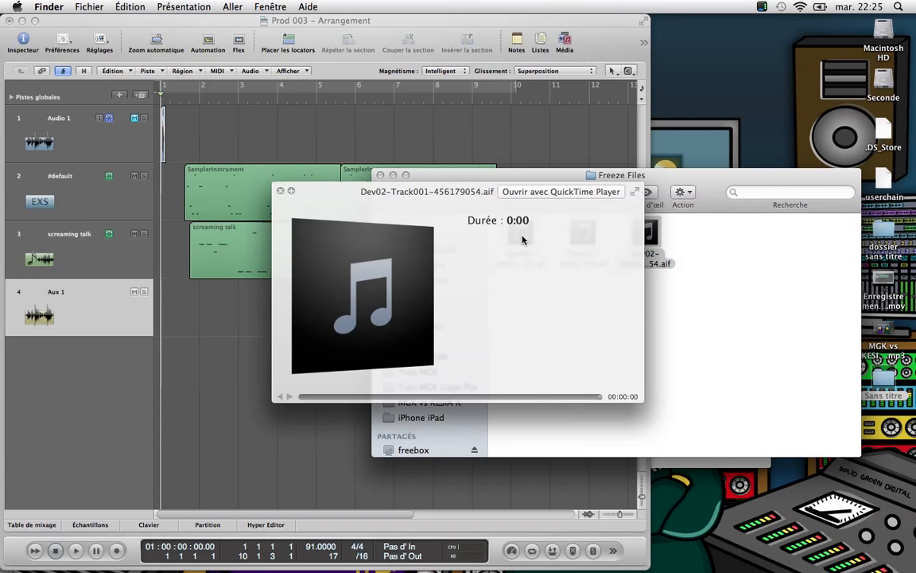
key(space)
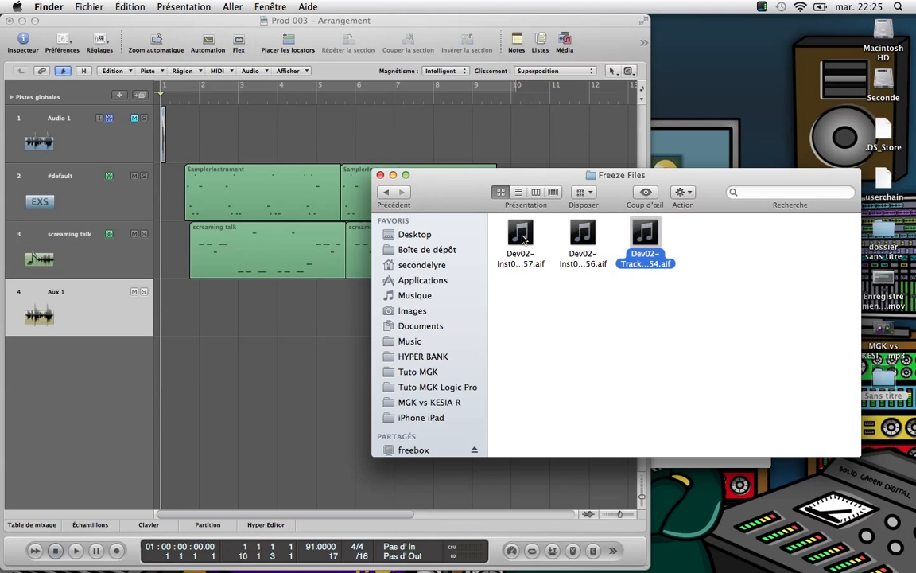
Step: Go back to the Prod 003 project folder, revisit its Freeze Files folder, and return to the project folder
drag(434, 206, 479, 184)
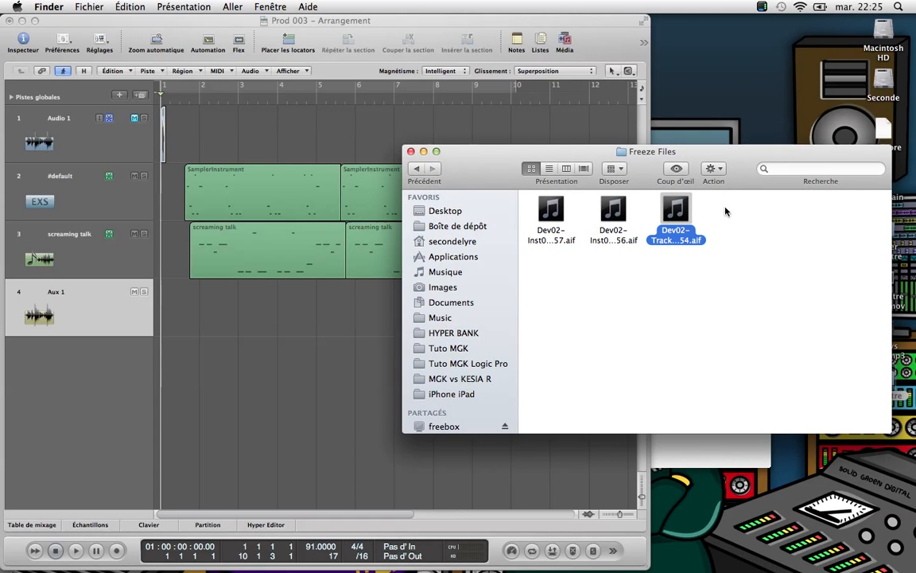
click(417, 168)
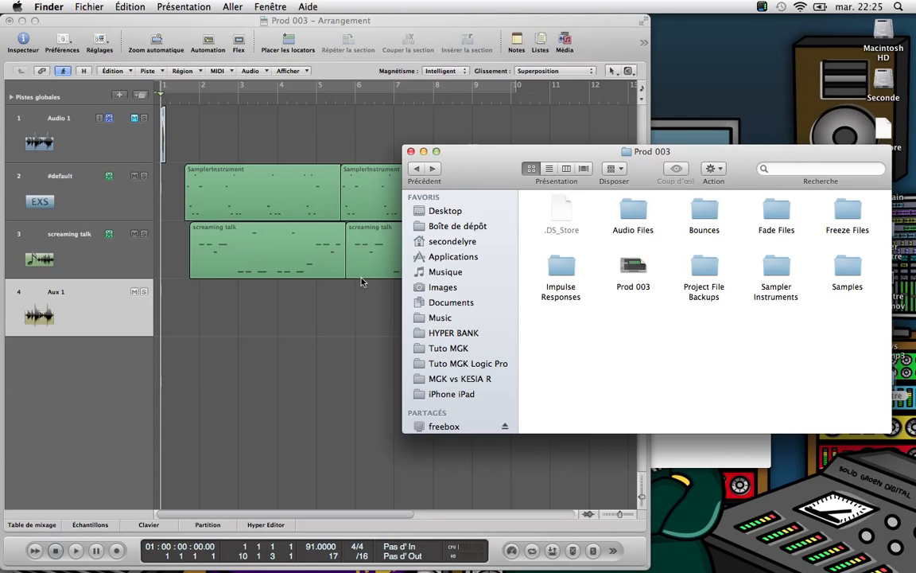
double_click(848, 213)
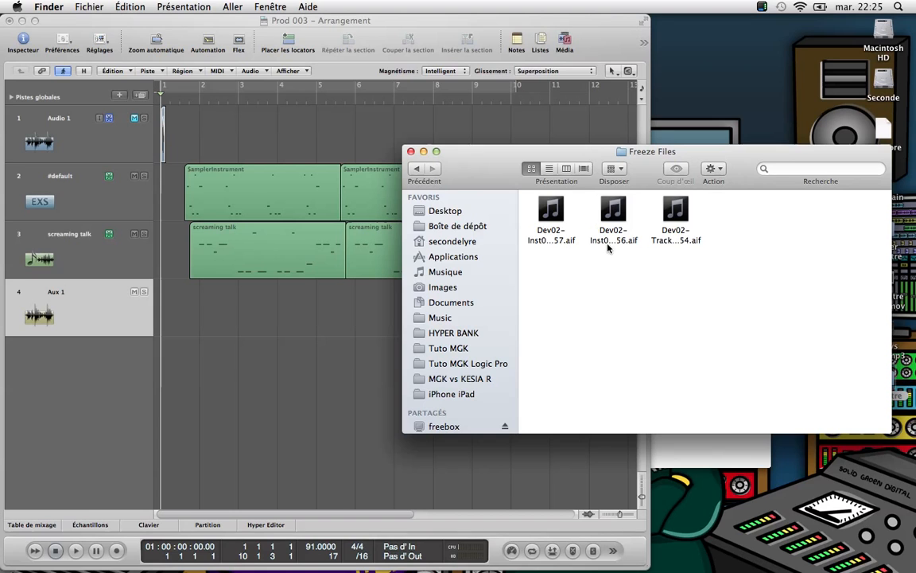
click(417, 168)
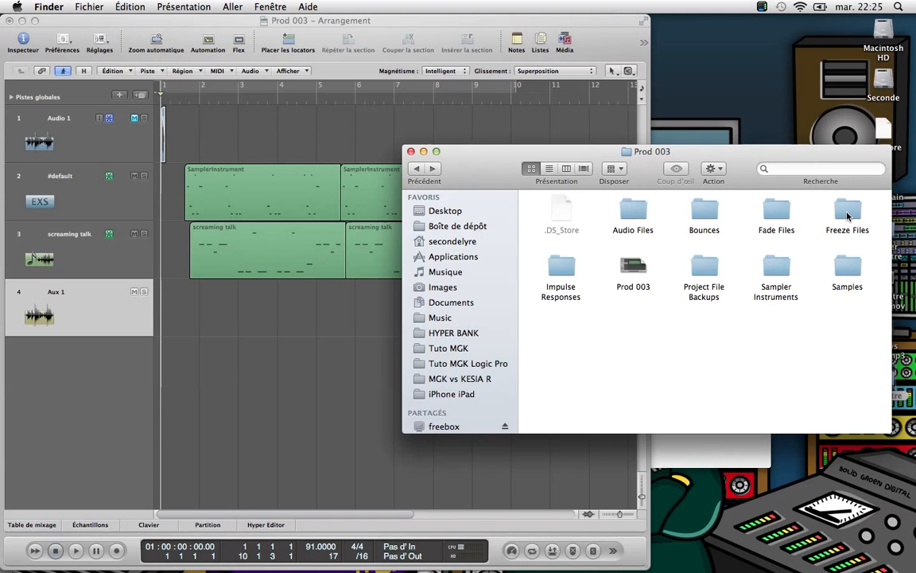
Step: Copy the project's Freeze Files folder to the desktop and move the Prod 003 folder window clear of the copy
click(847, 214)
key(super+c)
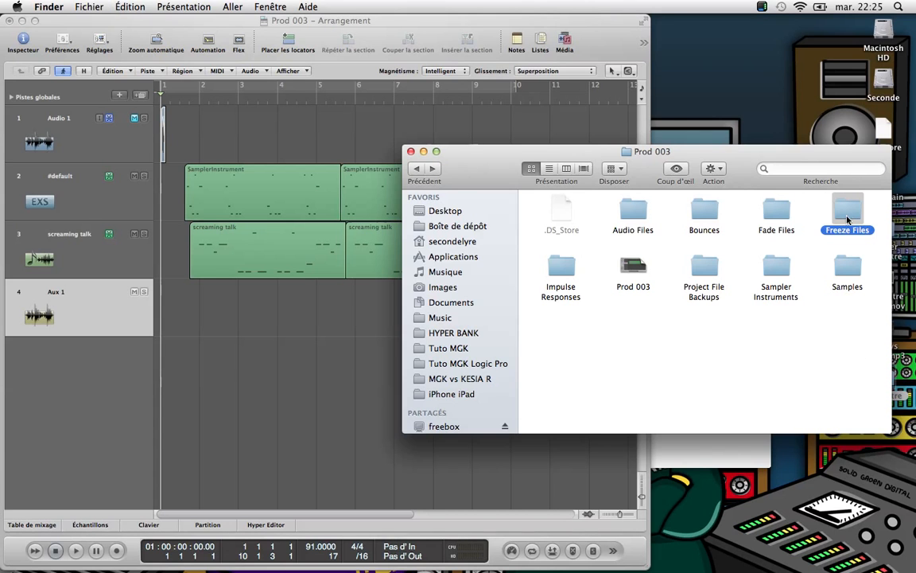
click(829, 466)
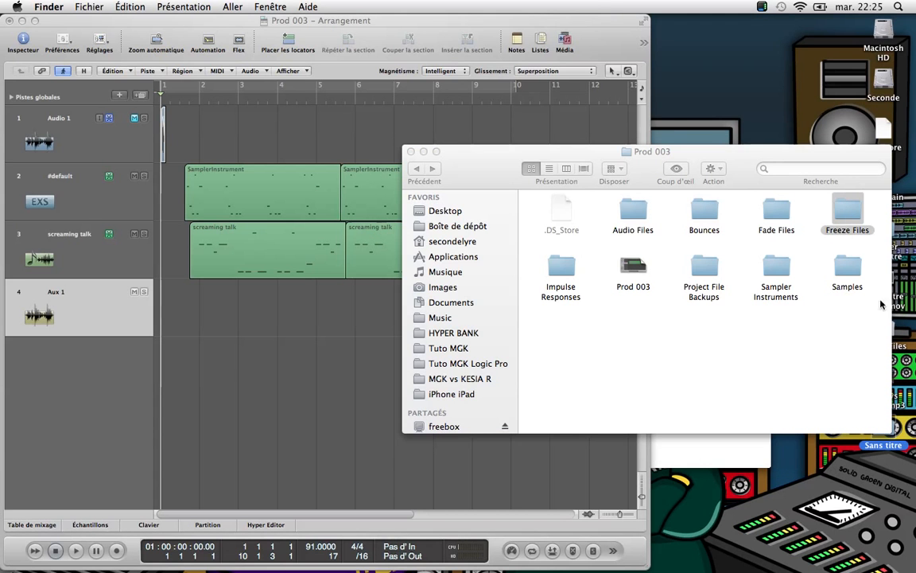
drag(796, 152, 689, 125)
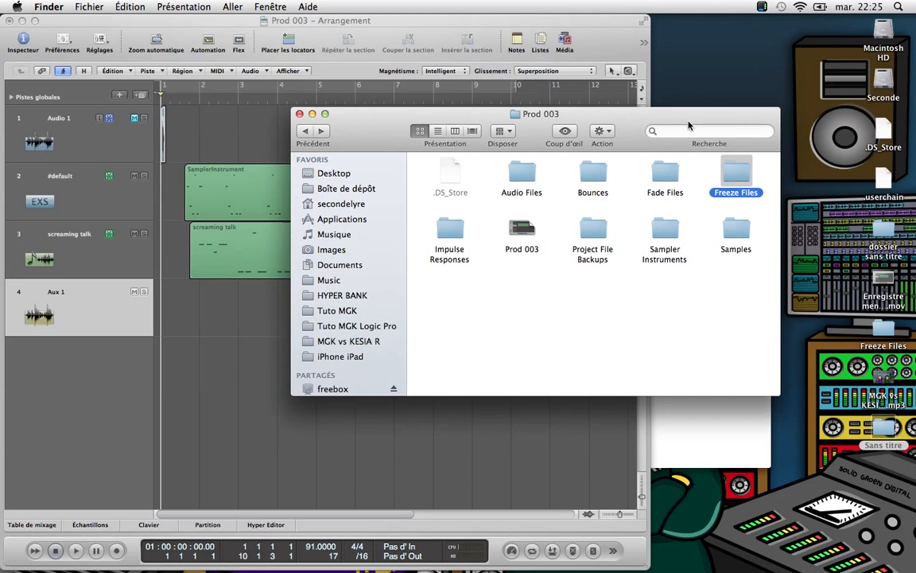
Step: Rename the desktop copy of the Freeze Files folder as "piste for mix"
click(883, 350)
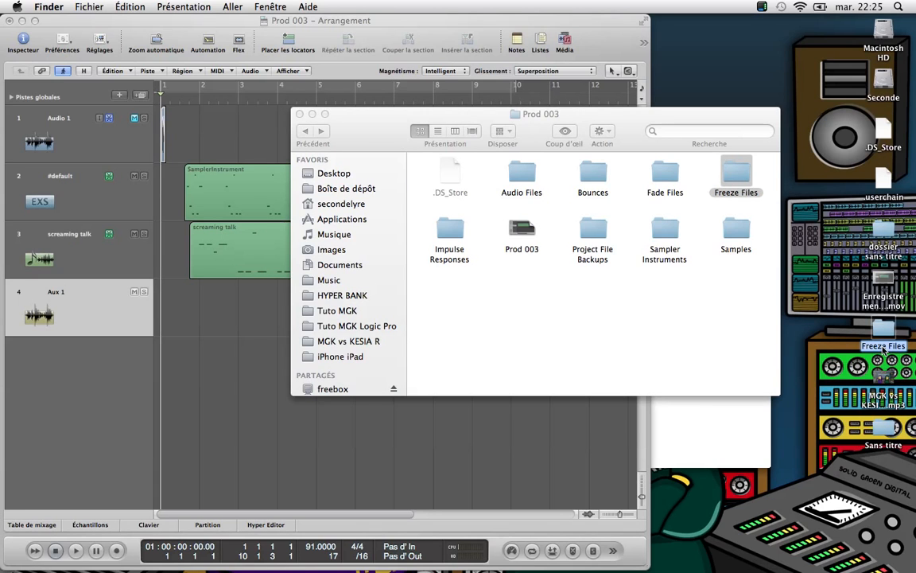
key(Return)
text(piste fo)
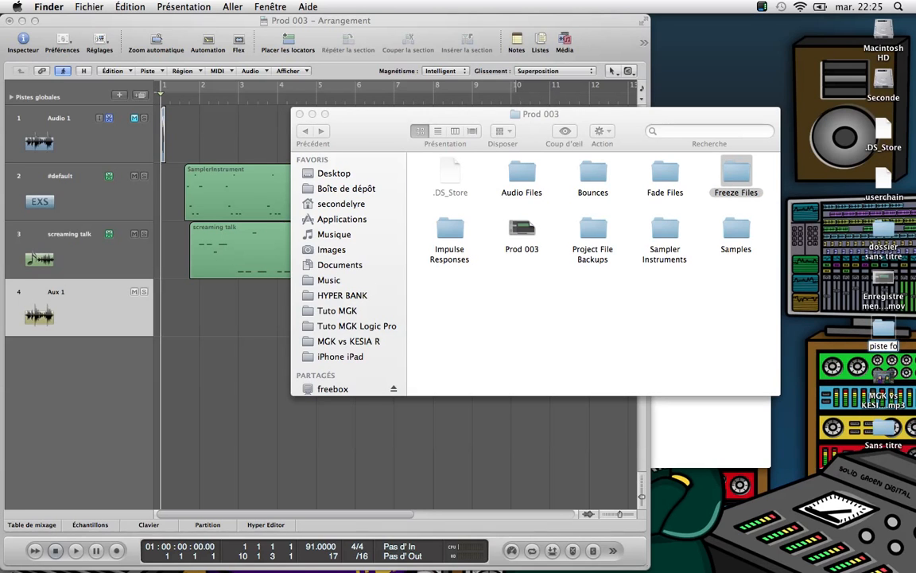
key(Escape)
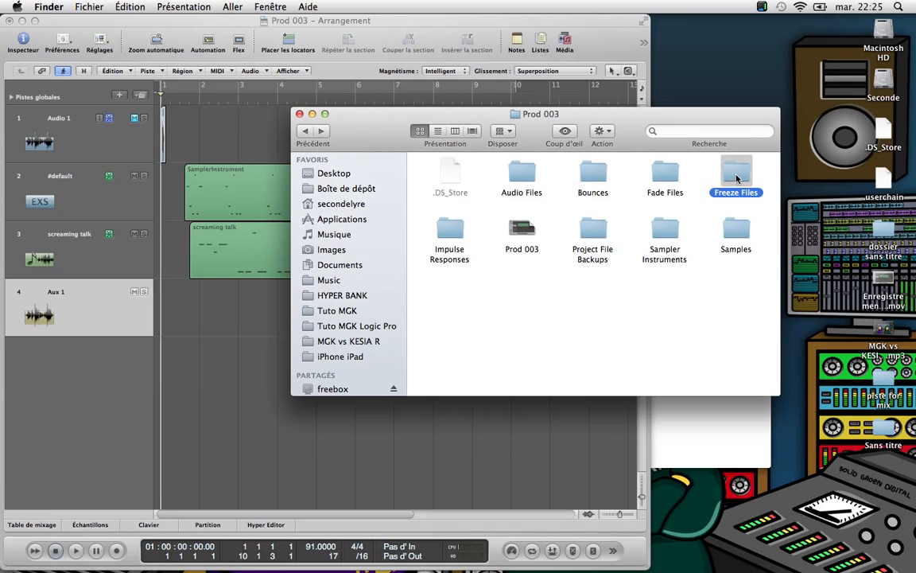
Step: Open the project's original Freeze Files folder, then unfreeze the screaming talk, #default and Audio 1 tracks in Logic Pro
double_click(737, 173)
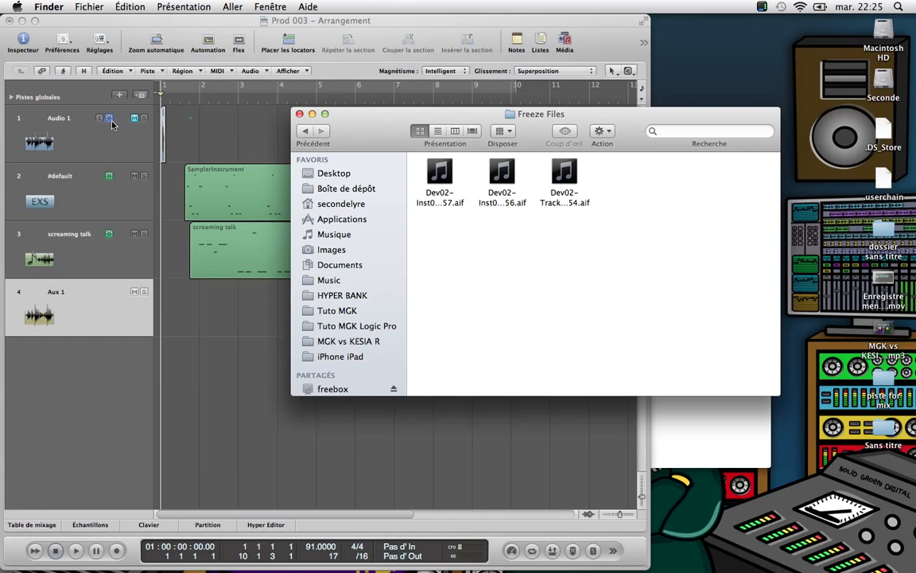
click(110, 123)
drag(110, 123, 107, 239)
click(108, 237)
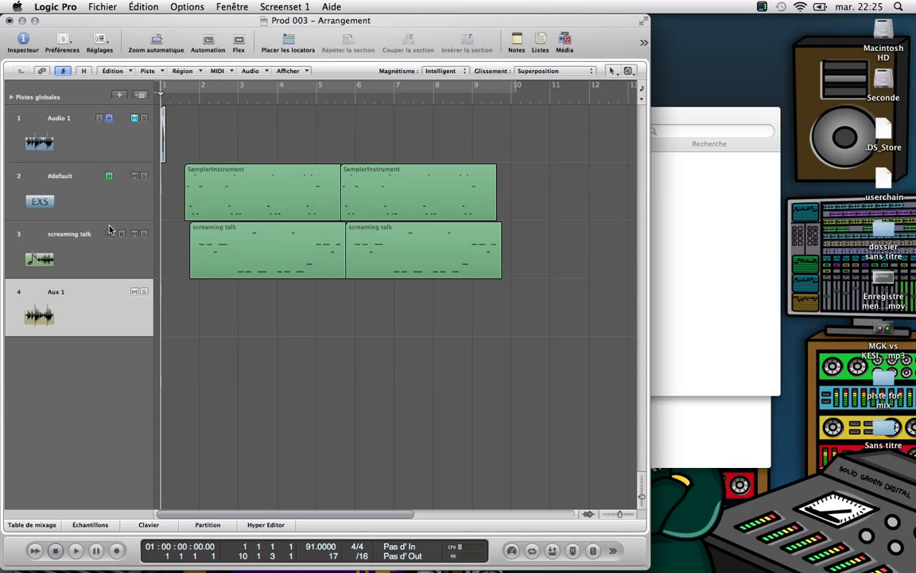
click(110, 178)
click(110, 117)
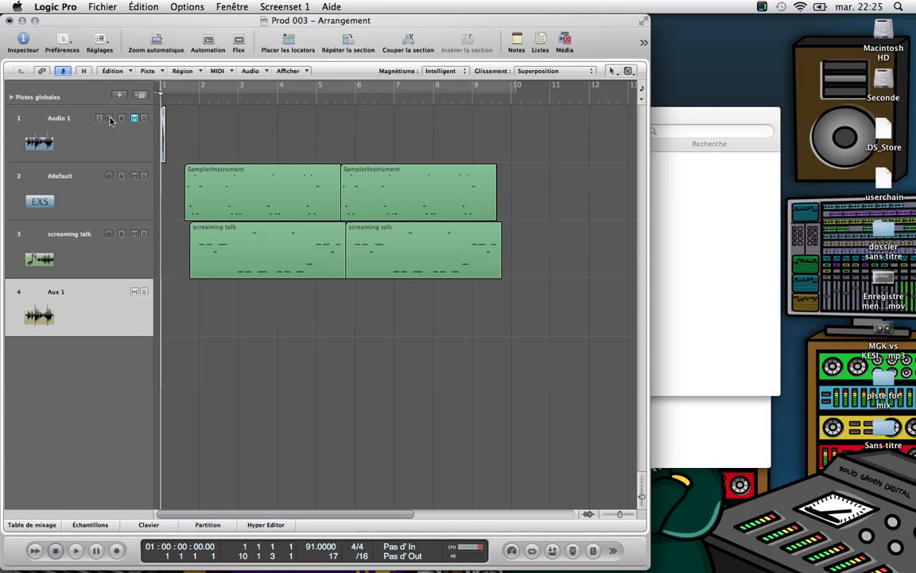
Step: Check the project's Freeze Files folder in Finder and close it, then open the desktop's piste for mix folder
click(660, 120)
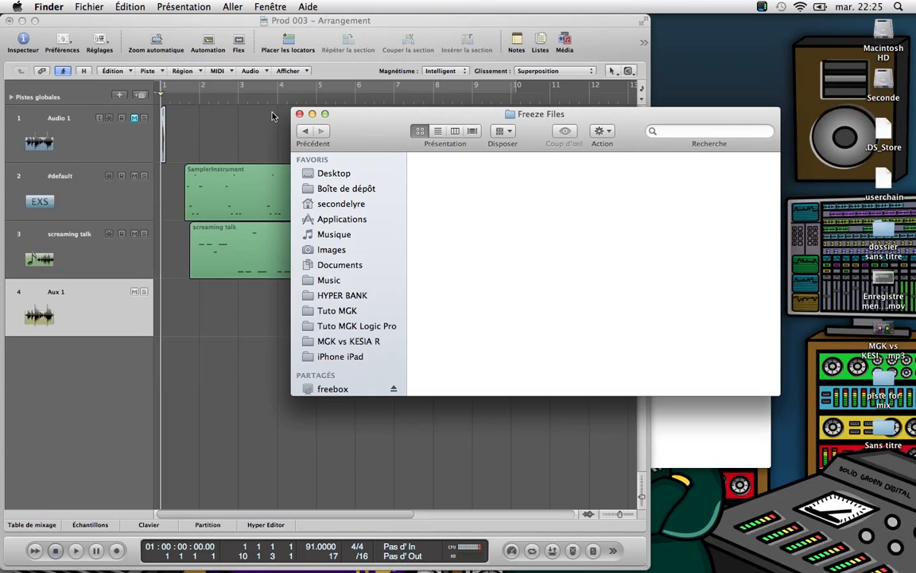
click(299, 114)
double_click(883, 387)
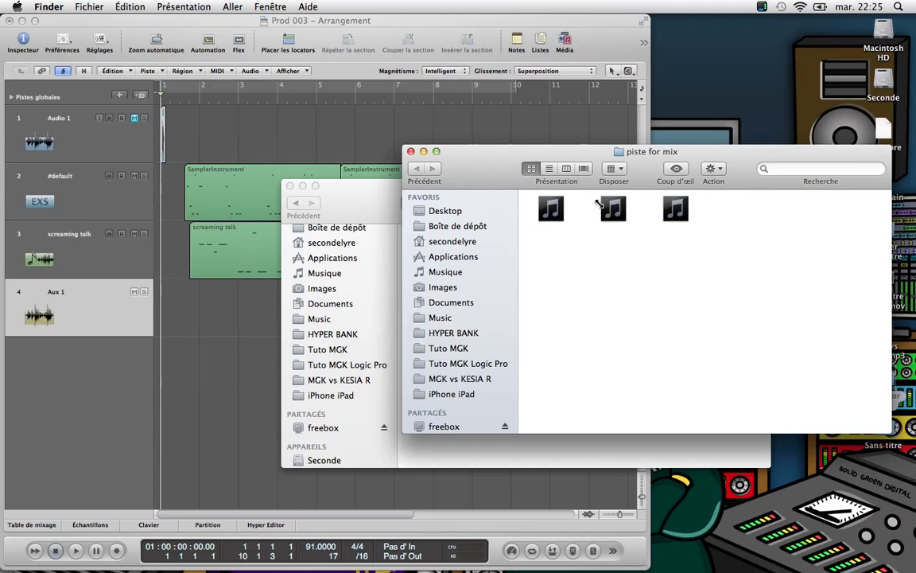
Step: Preview the copied Dev02-Inst001 audio file in the piste for mix folder with Quick Look, and close the preview
click(613, 213)
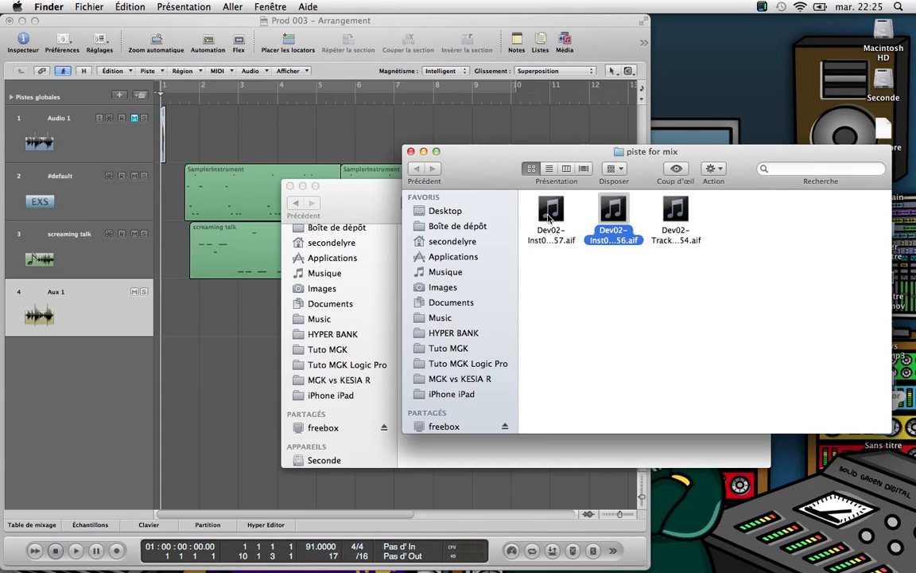
click(550, 215)
key(space)
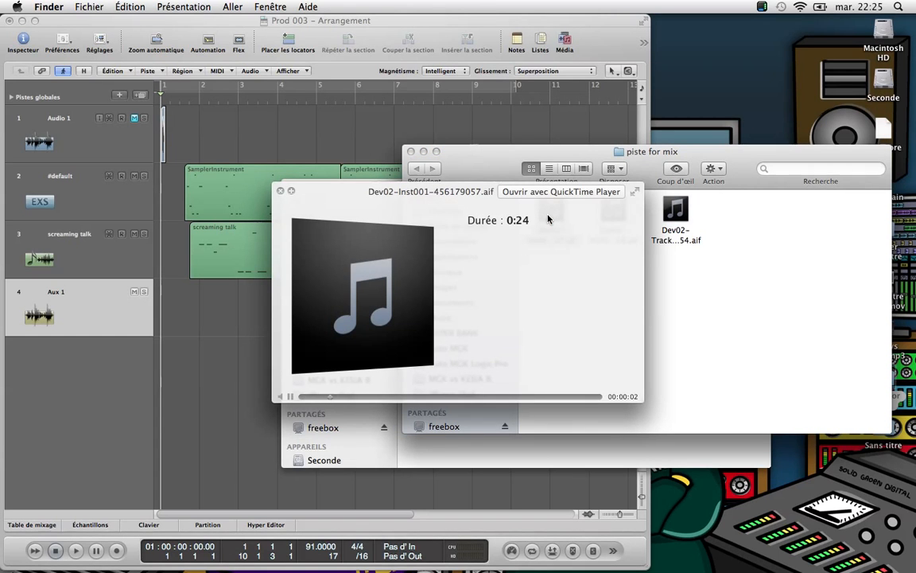
key(space)
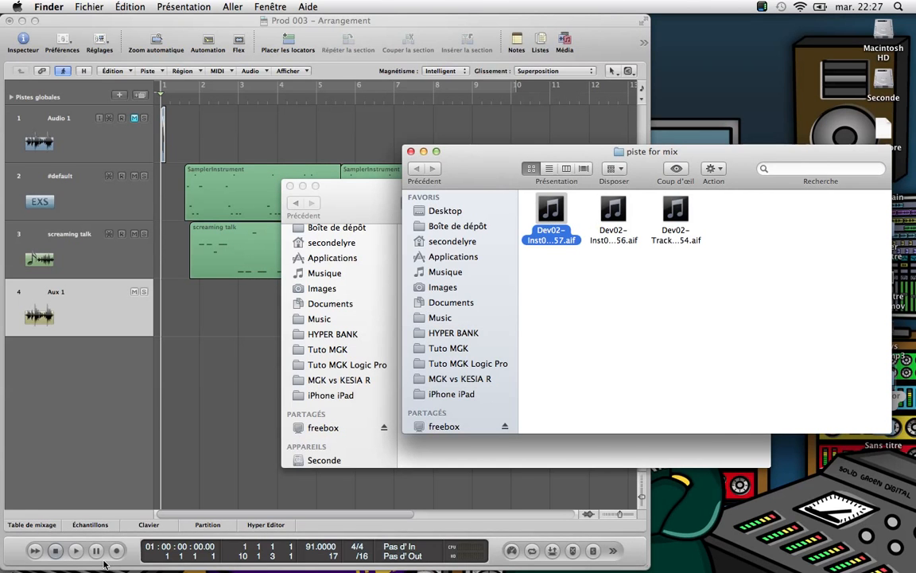
Step: Switch to Logic Pro, view the track channel strips in the mixer, and hide the mixer
click(43, 527)
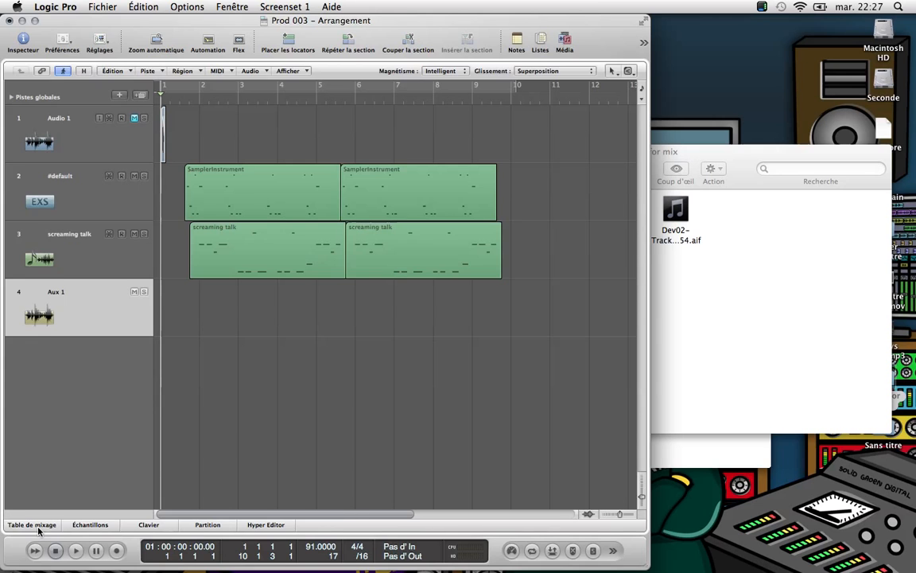
click(37, 526)
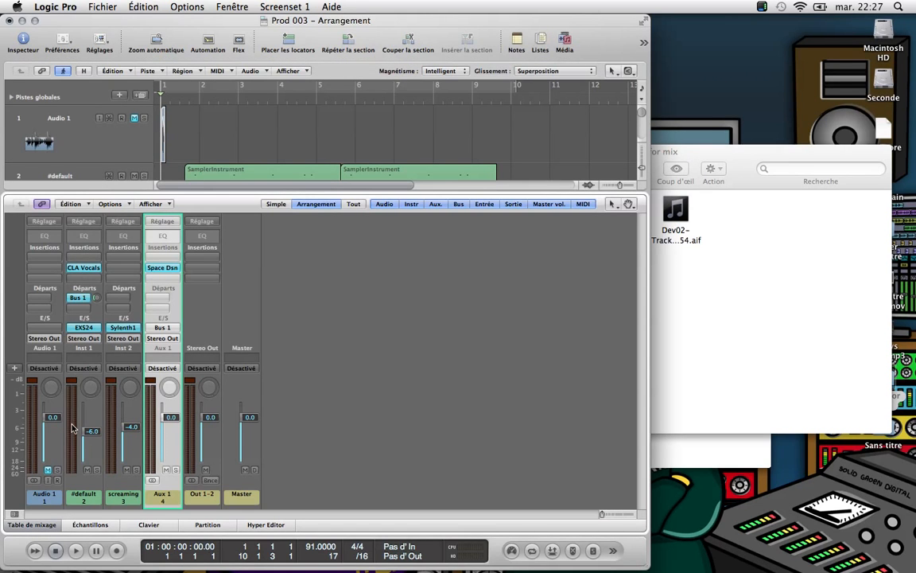
click(38, 527)
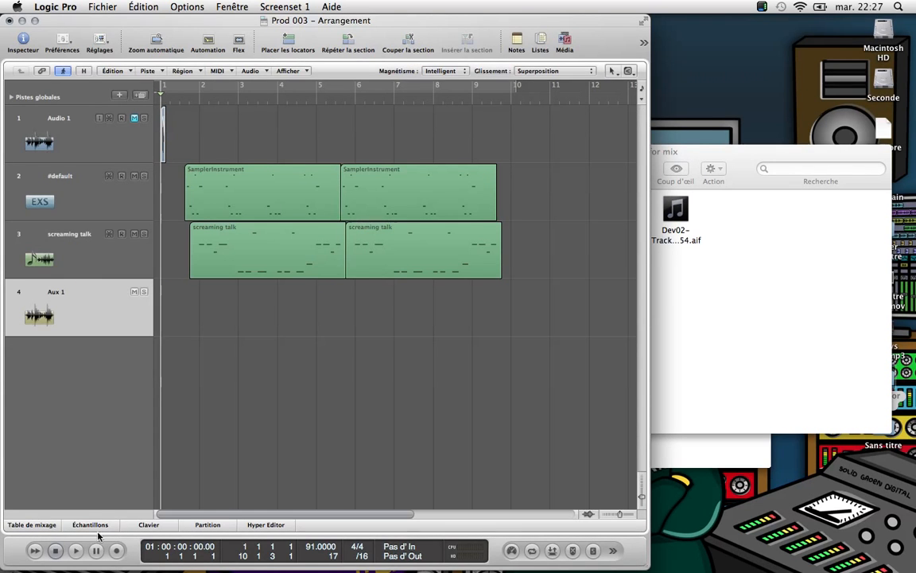
Step: Return to the piste for mix folder and preview the Dev02-Inst002 audio file with Quick Look, then close the preview
click(785, 265)
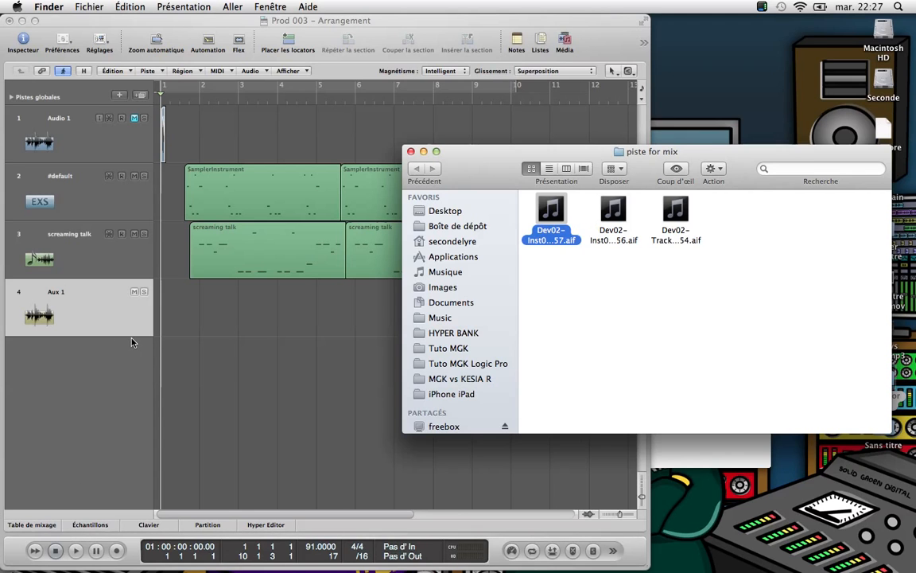
click(95, 313)
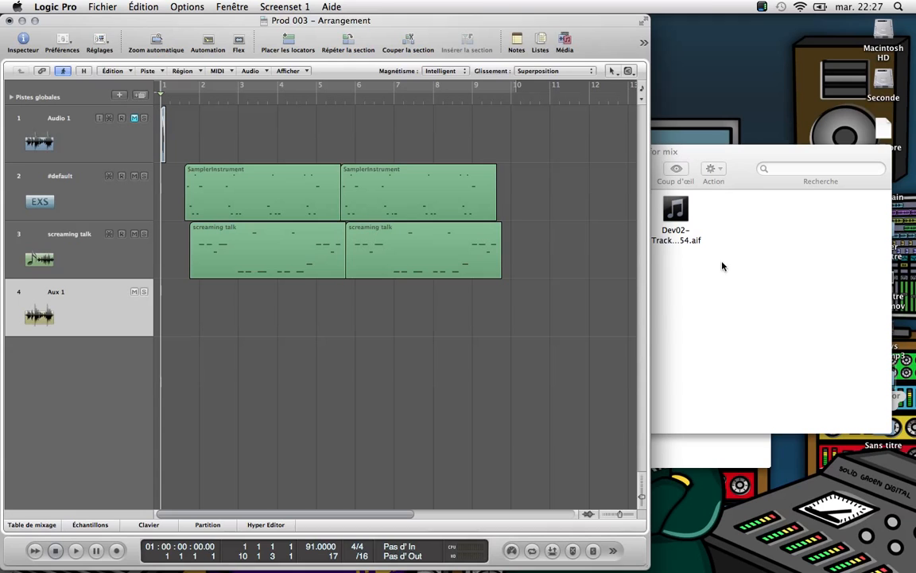
click(676, 151)
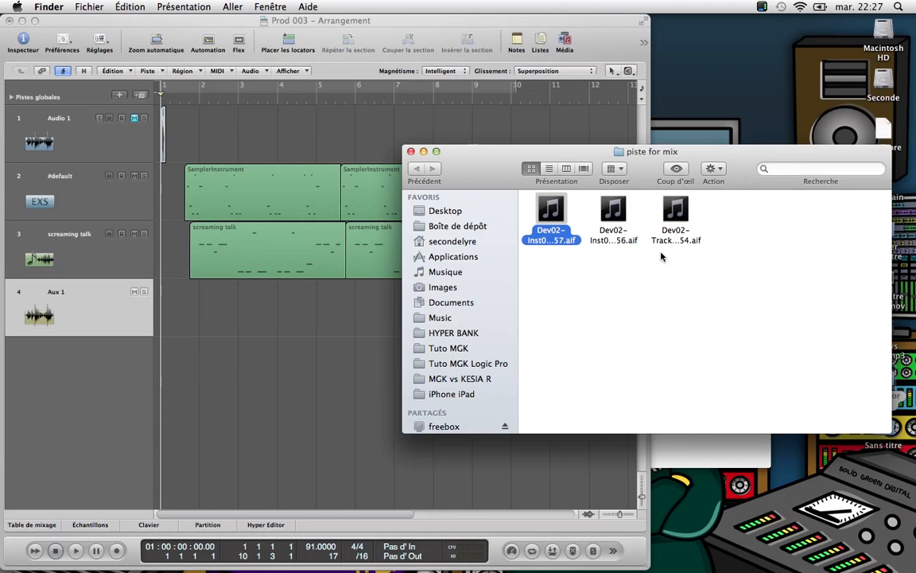
click(619, 215)
key(space)
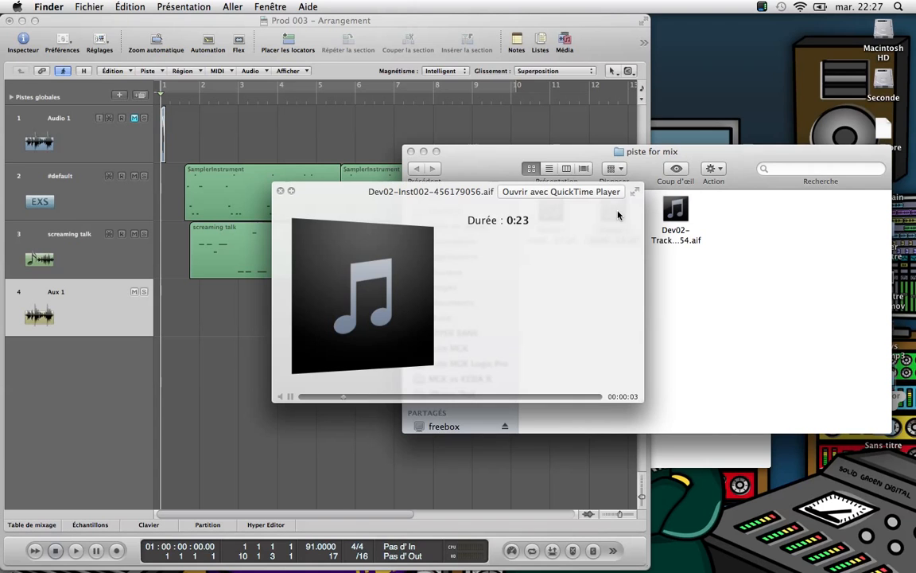
key(space)
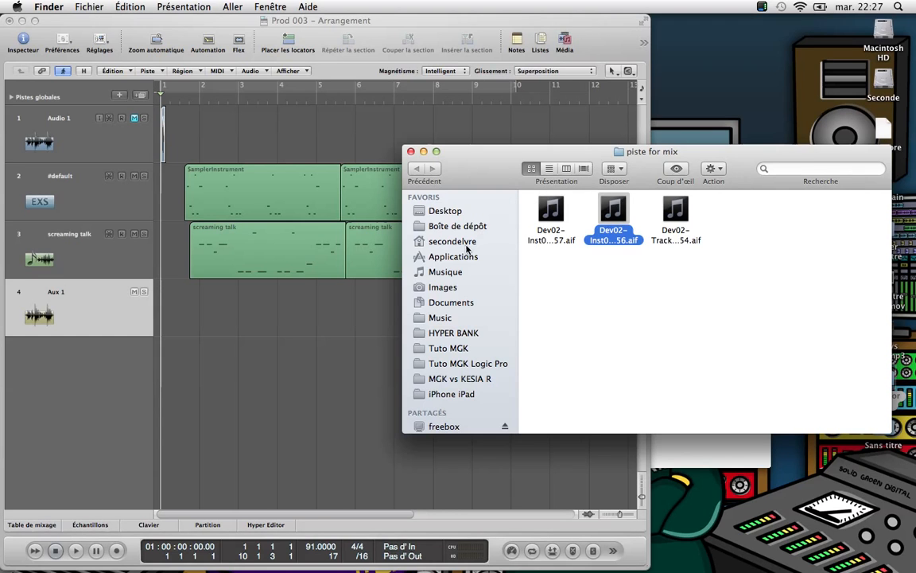
Step: Close the piste for mix folder window and enlarge Logic Pro's Arrangement window to fill the screen
click(410, 151)
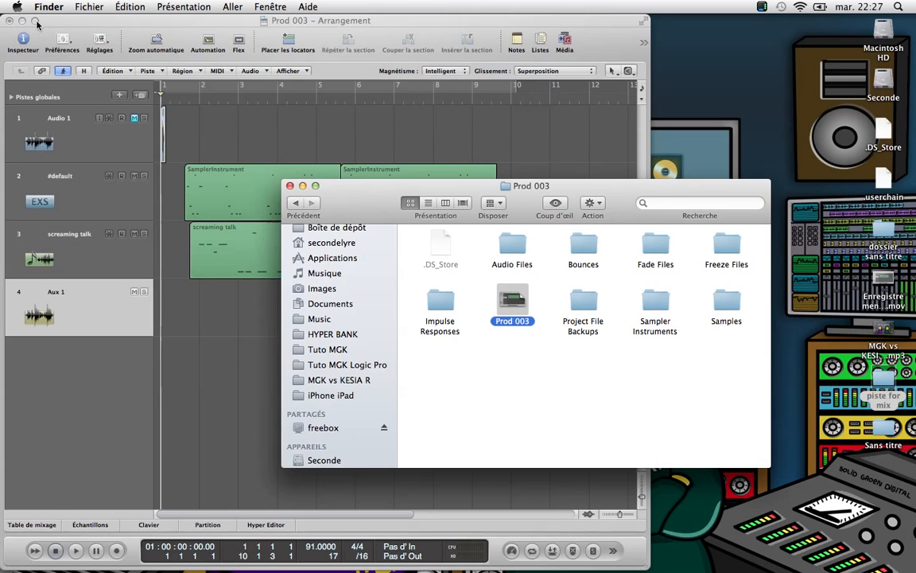
click(35, 21)
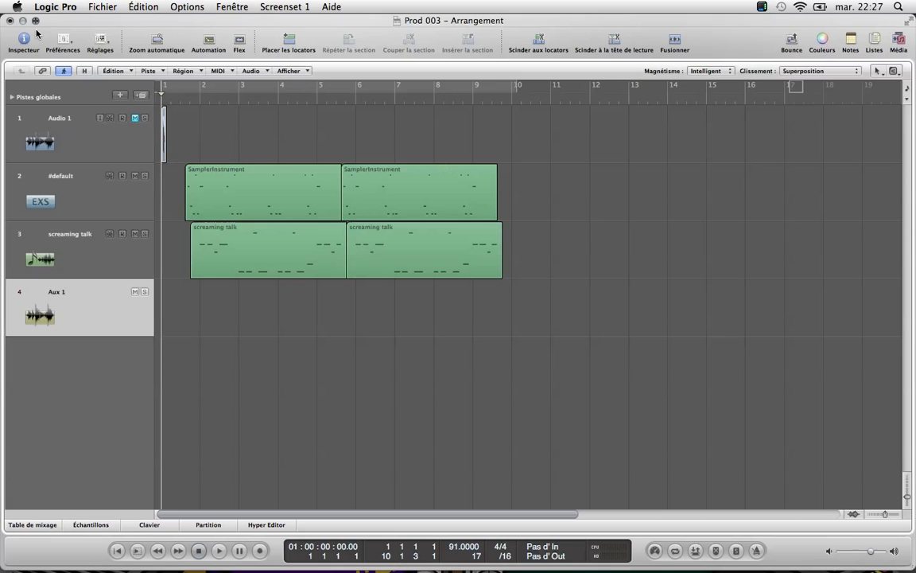